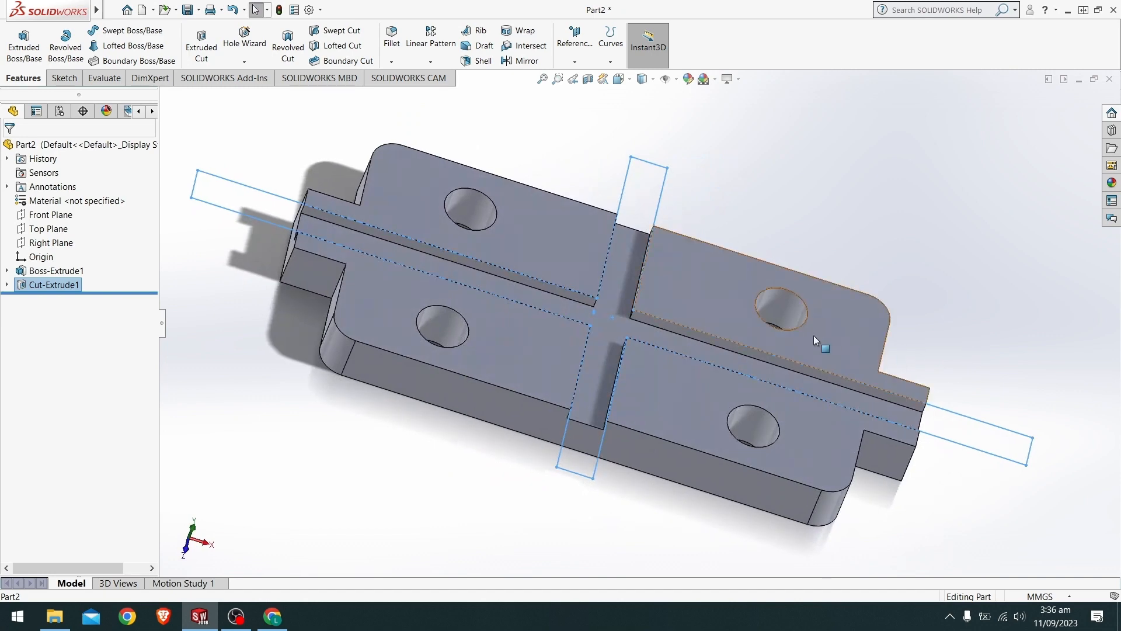
# Start a Fillet feature for the crossed slots on the plate's upper surface.
pyautogui.scroll(2, 423, 204)
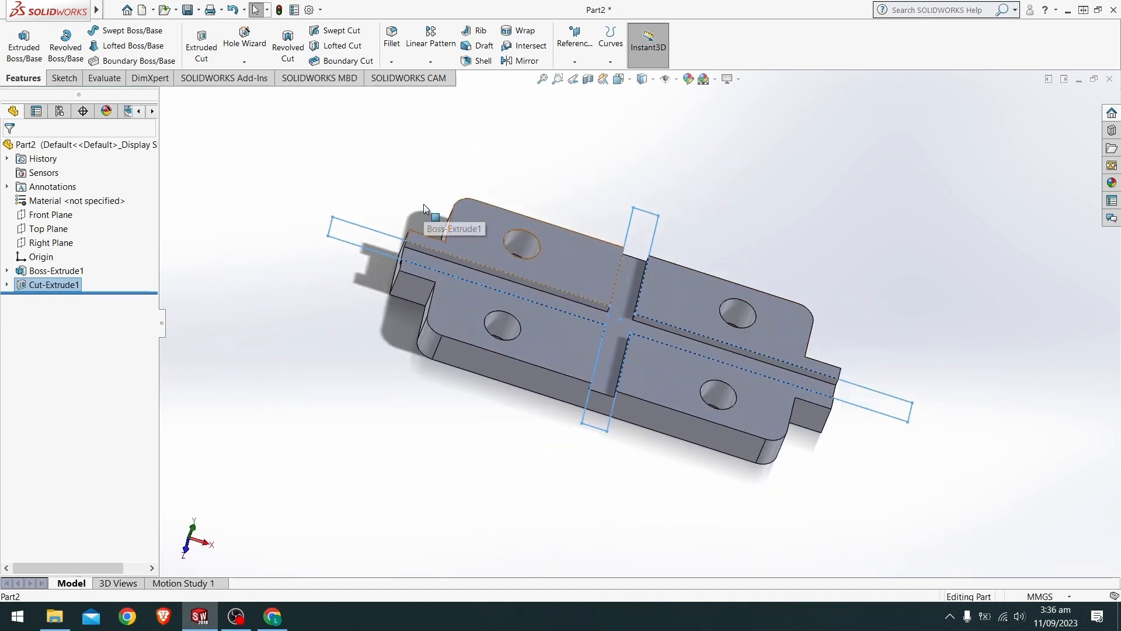
pyautogui.scroll(-4, 422, 205)
pyautogui.scroll(-3, 424, 206)
pyautogui.scroll(4, 584, 276)
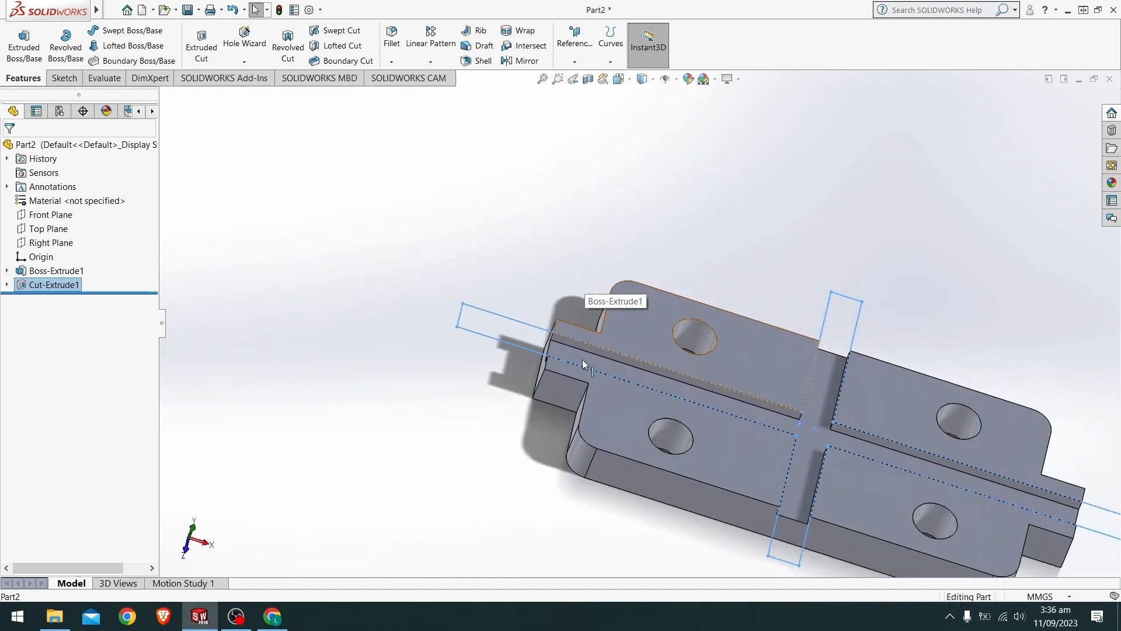
pyautogui.moveTo(450, 384)
pyautogui.mouseDown(button='middle')
pyautogui.moveTo(553, 403)
pyautogui.moveTo(366, 405)
pyautogui.moveTo(479, 513)
pyautogui.moveTo(603, 491)
pyautogui.moveTo(426, 467)
pyautogui.moveTo(474, 395)
pyautogui.moveTo(603, 375)
pyautogui.moveTo(457, 418)
pyautogui.moveTo(444, 374)
pyautogui.mouseUp(button='middle')
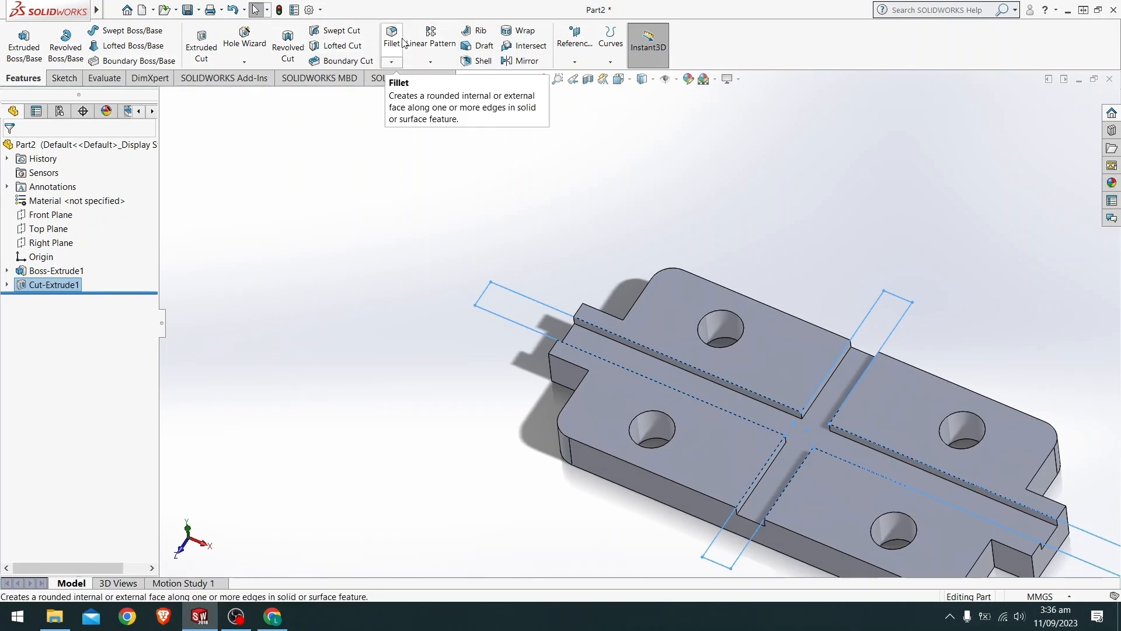
pyautogui.click(387, 52)
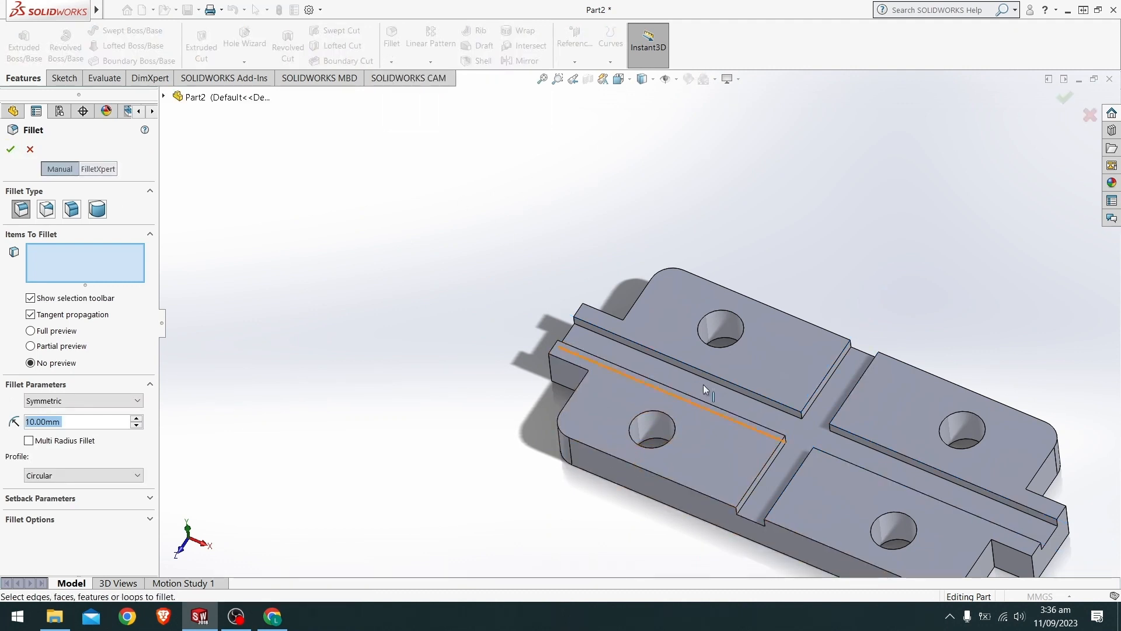
pyautogui.scroll(-3, 713, 342)
pyautogui.scroll(5, 713, 342)
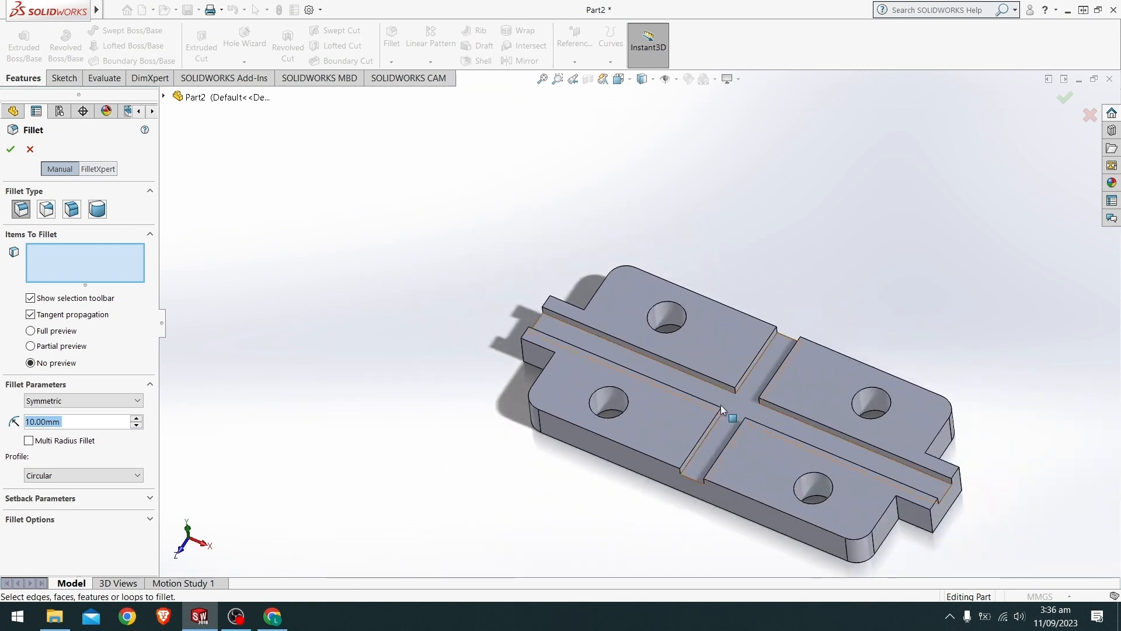
pyautogui.scroll(2, 752, 394)
pyautogui.scroll(-5, 696, 386)
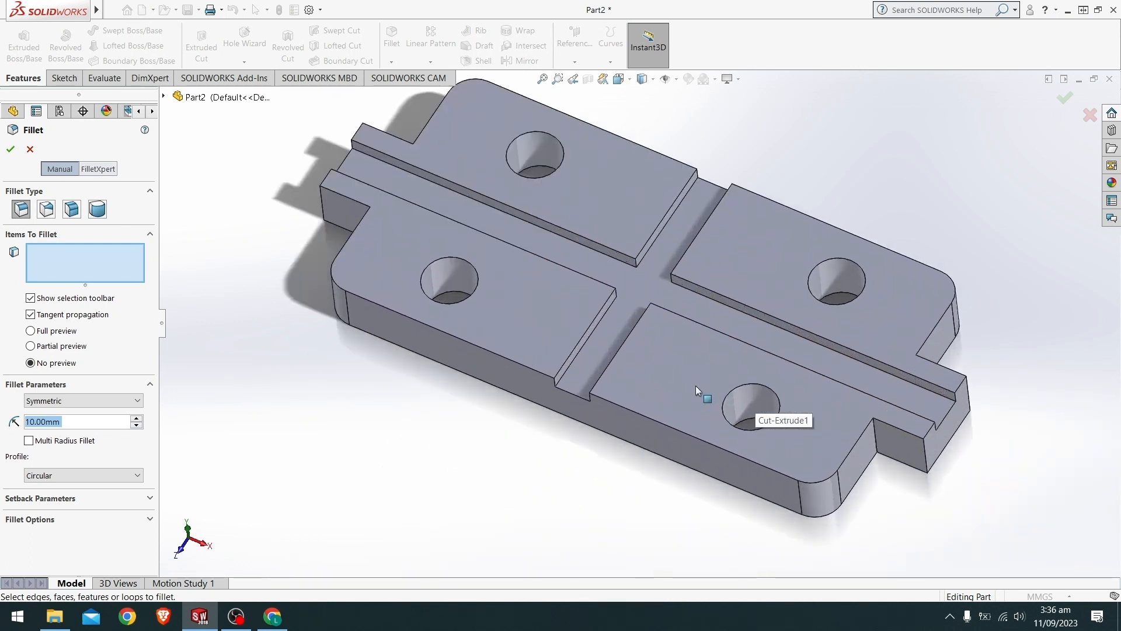
pyautogui.scroll(-2, 696, 385)
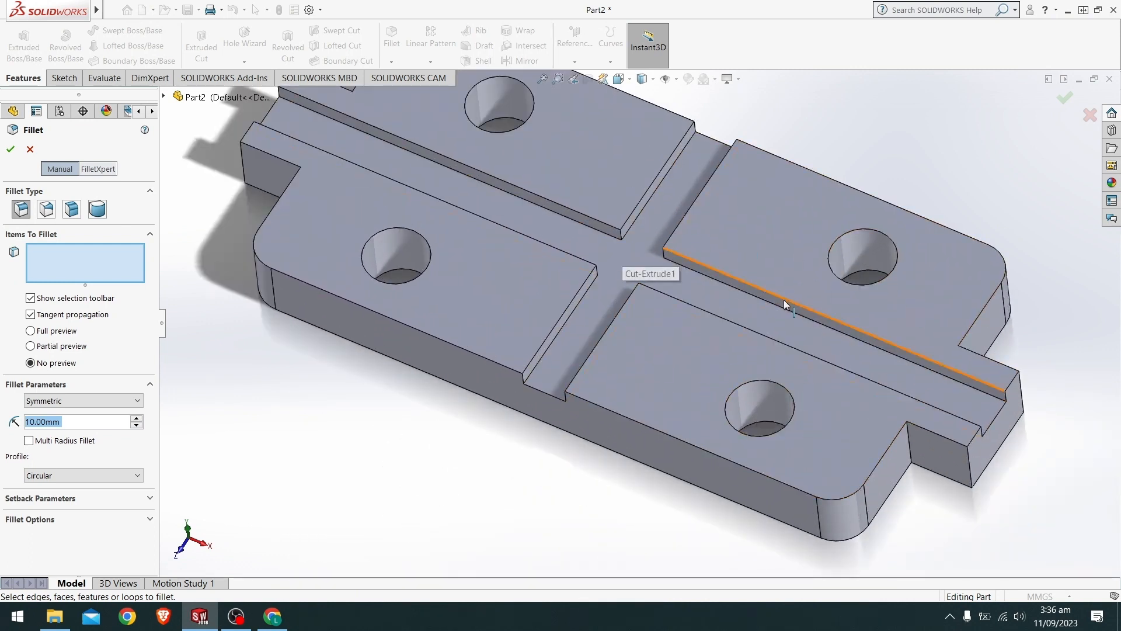
pyautogui.click(626, 247)
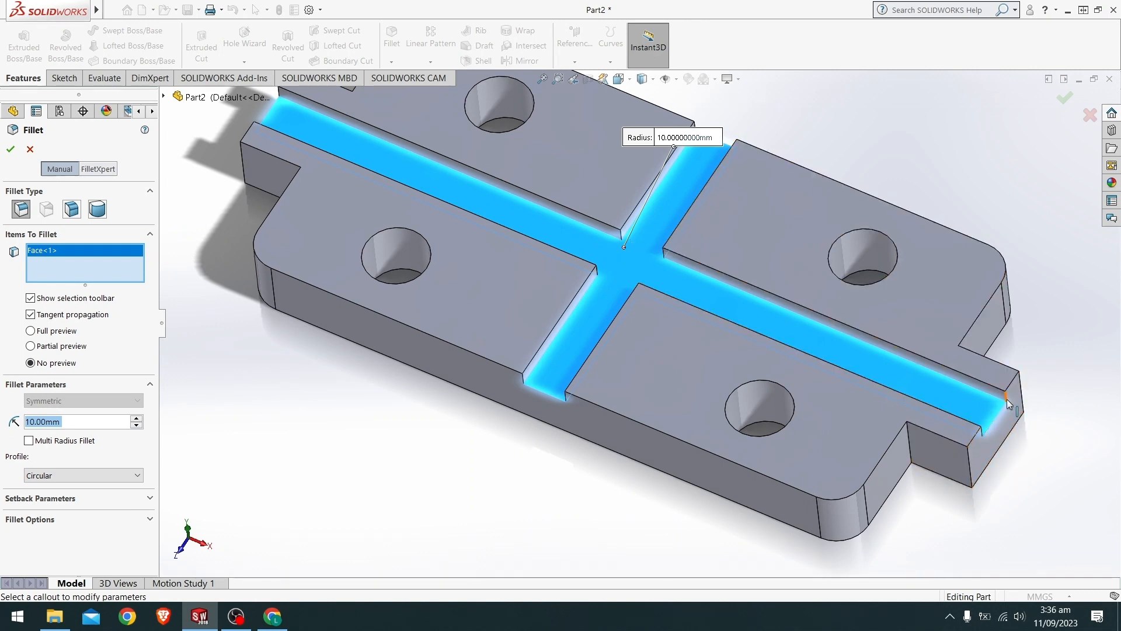
pyautogui.scroll(-8, 1009, 404)
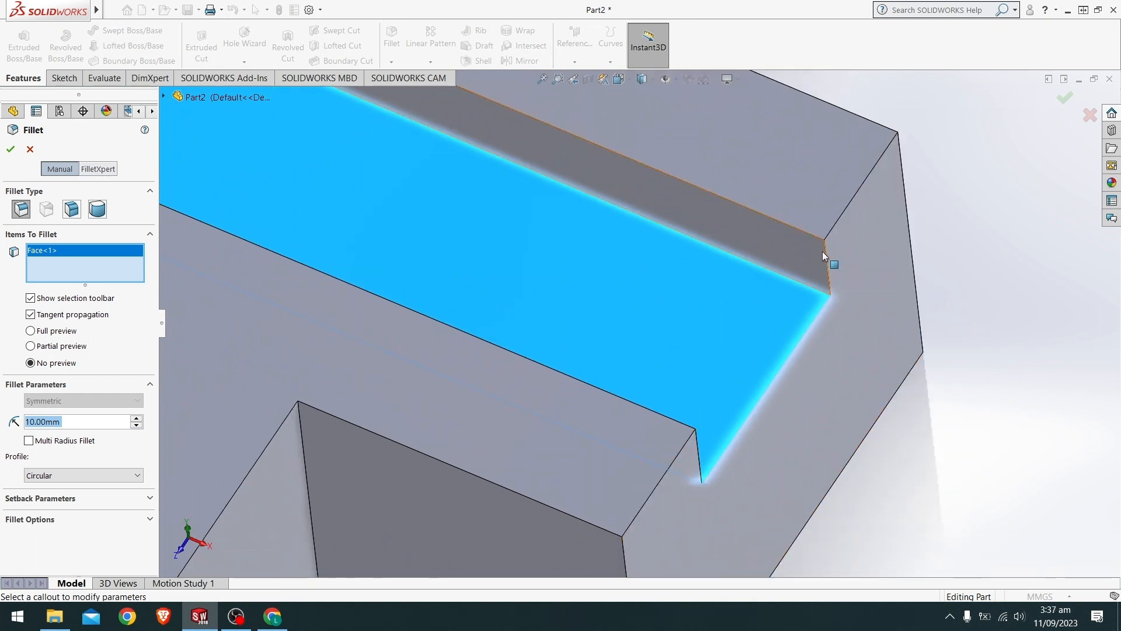
pyautogui.click(825, 251)
pyautogui.click(833, 250)
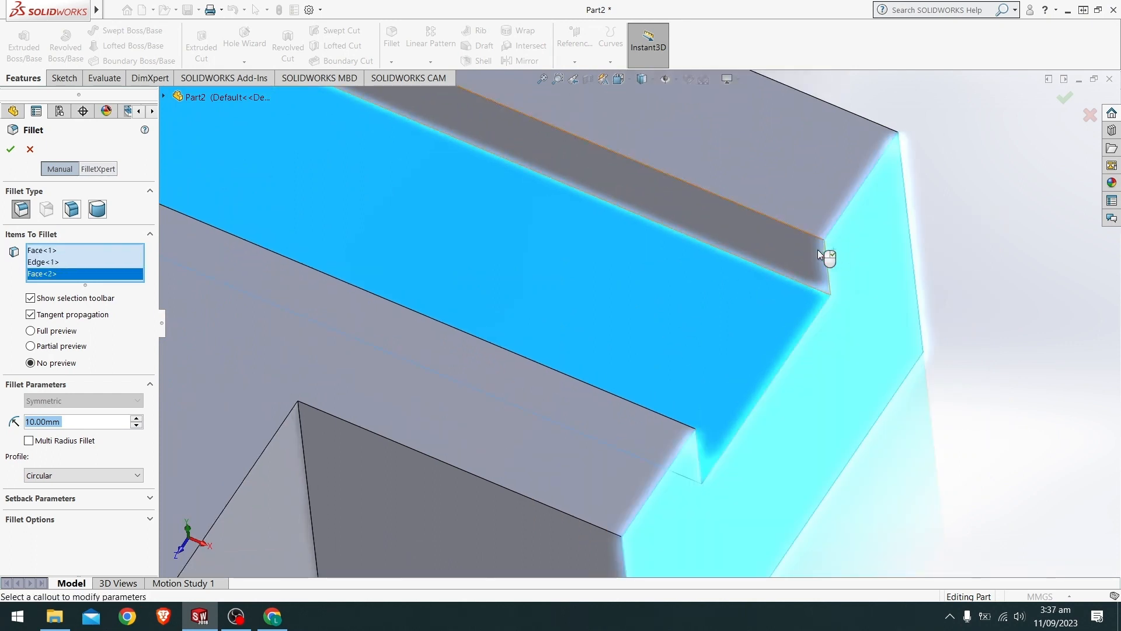
pyautogui.click(812, 250)
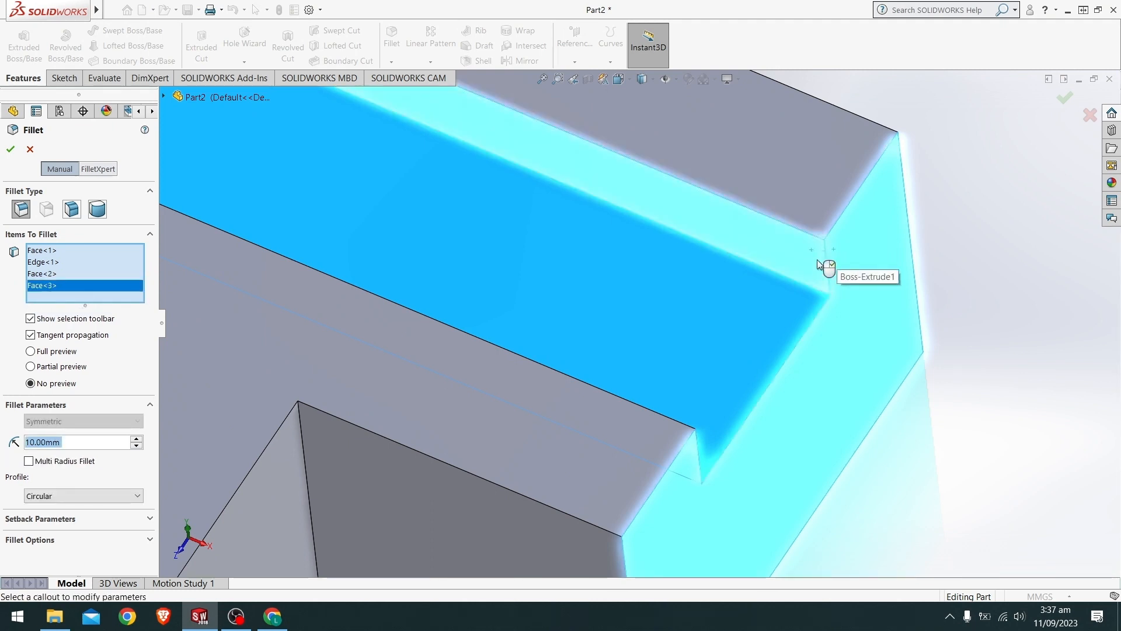
pyautogui.click(49, 251)
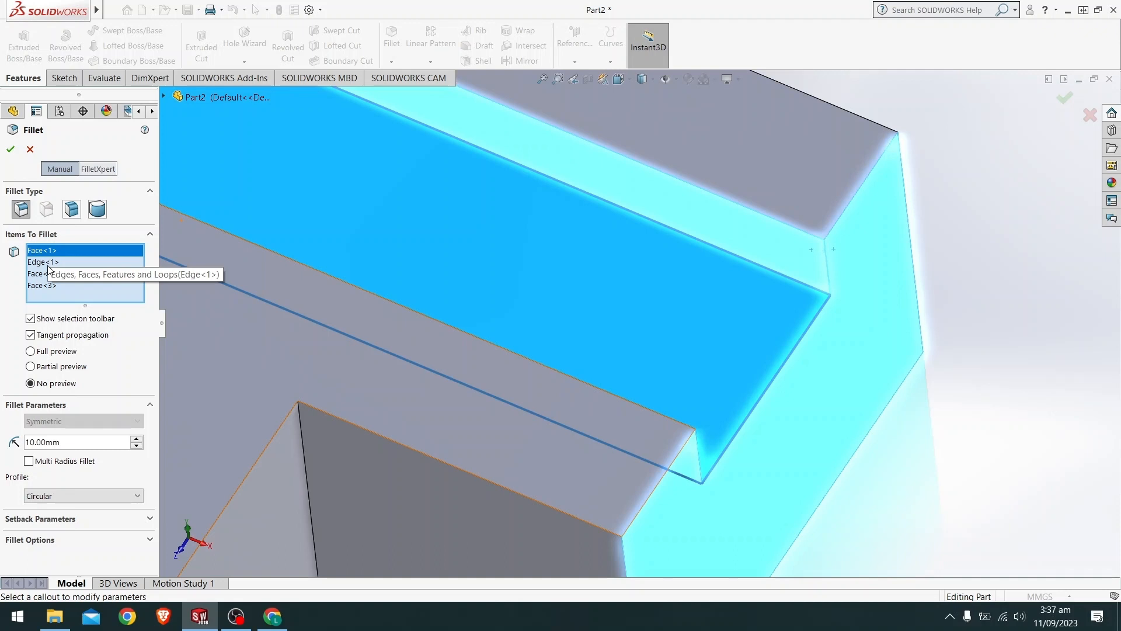
pyautogui.click(58, 261)
pyautogui.press('Delete')
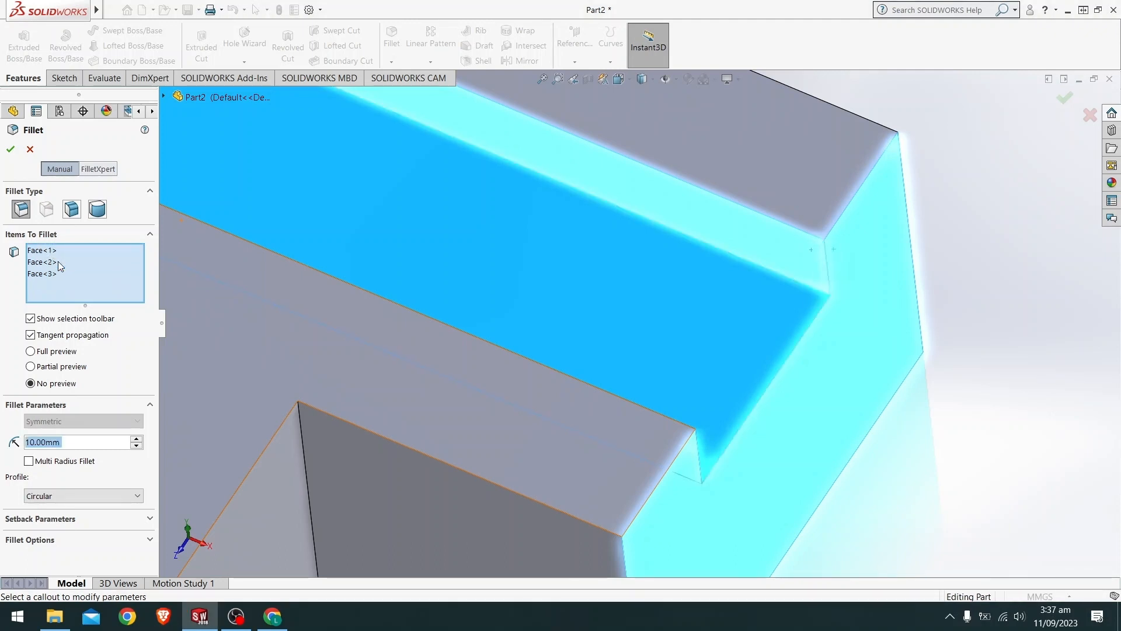
pyautogui.press('Delete')
pyautogui.click(58, 262)
pyautogui.press('Delete')
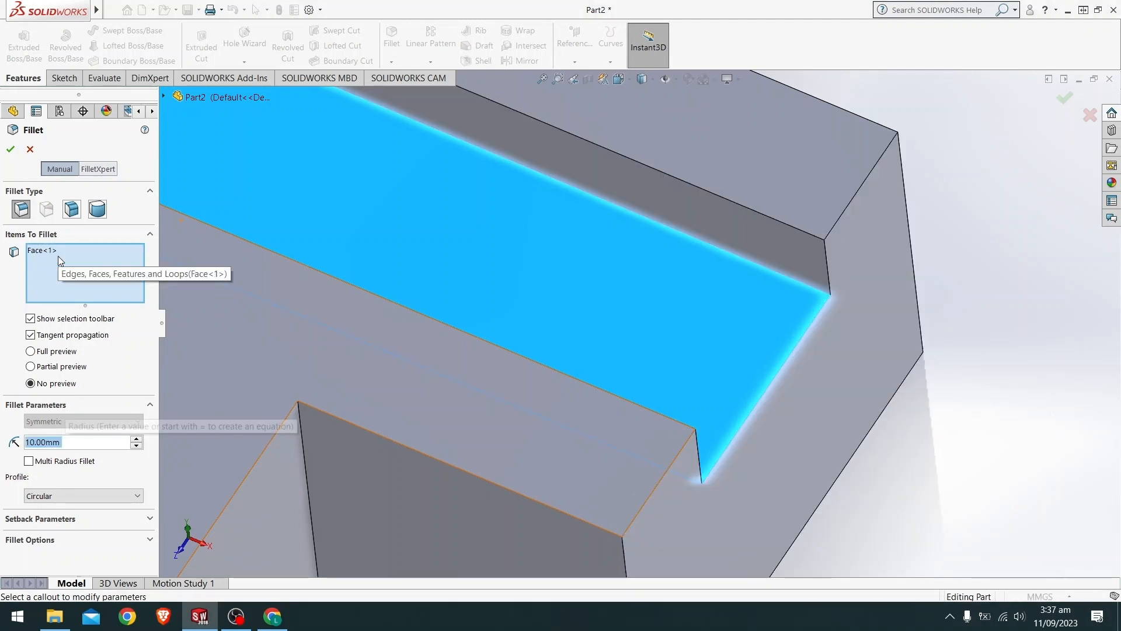
pyautogui.click(58, 253)
pyautogui.press('Delete')
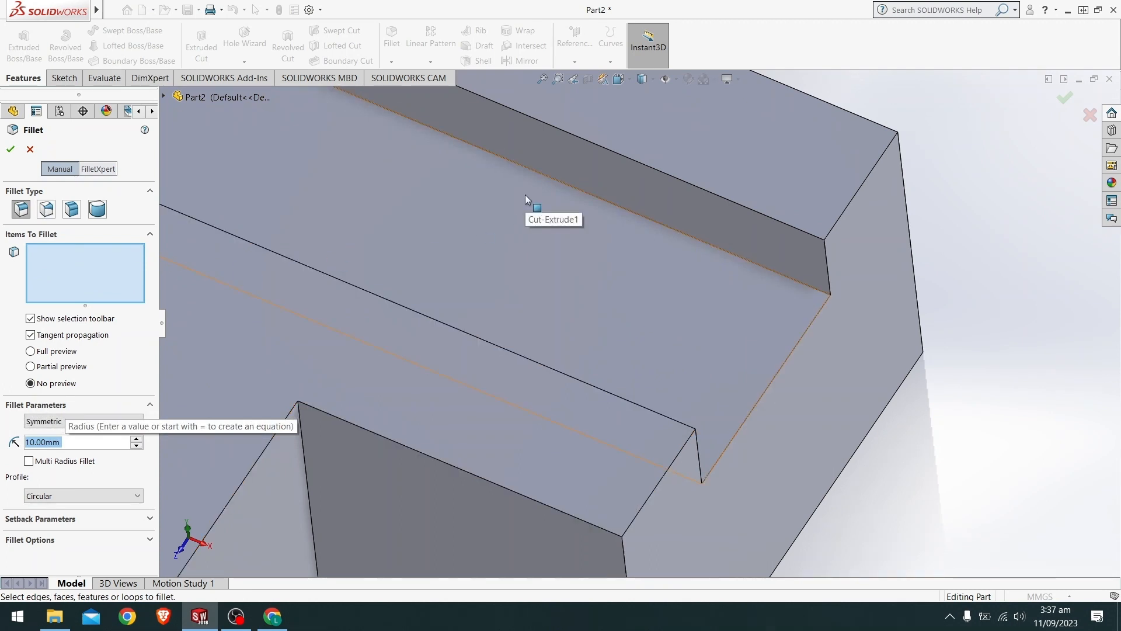
# Select one short vertical corner edge at the open end of the long slot for filleting, with full preview enabled.
pyautogui.click(828, 263)
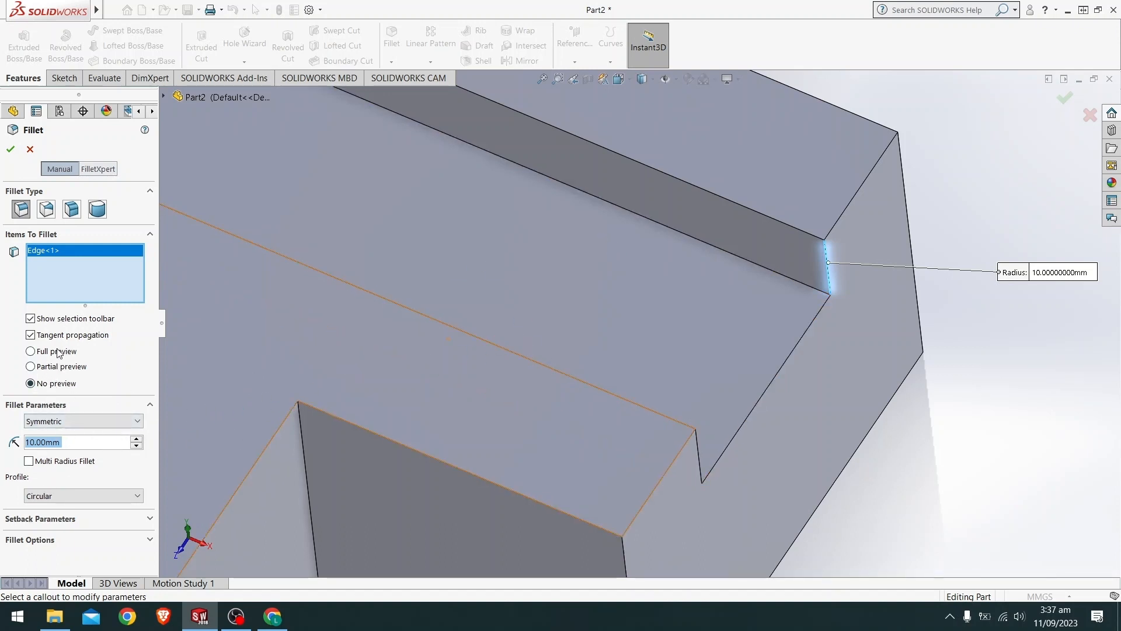
pyautogui.click(31, 352)
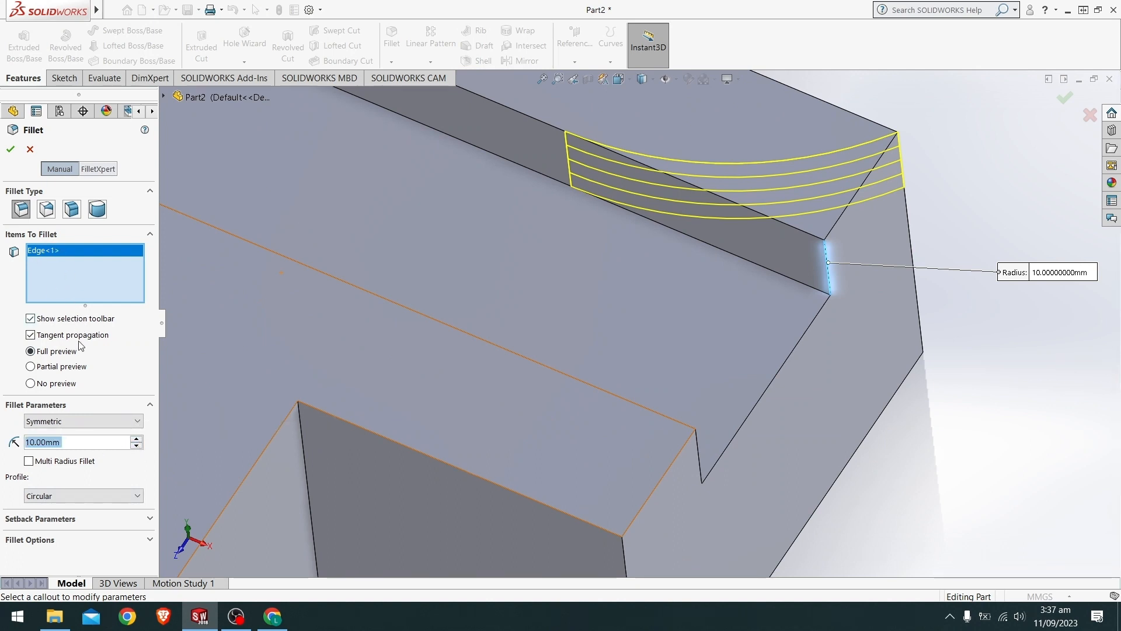
# Set the fillet radius to 1.5 mm.
pyautogui.click(103, 443)
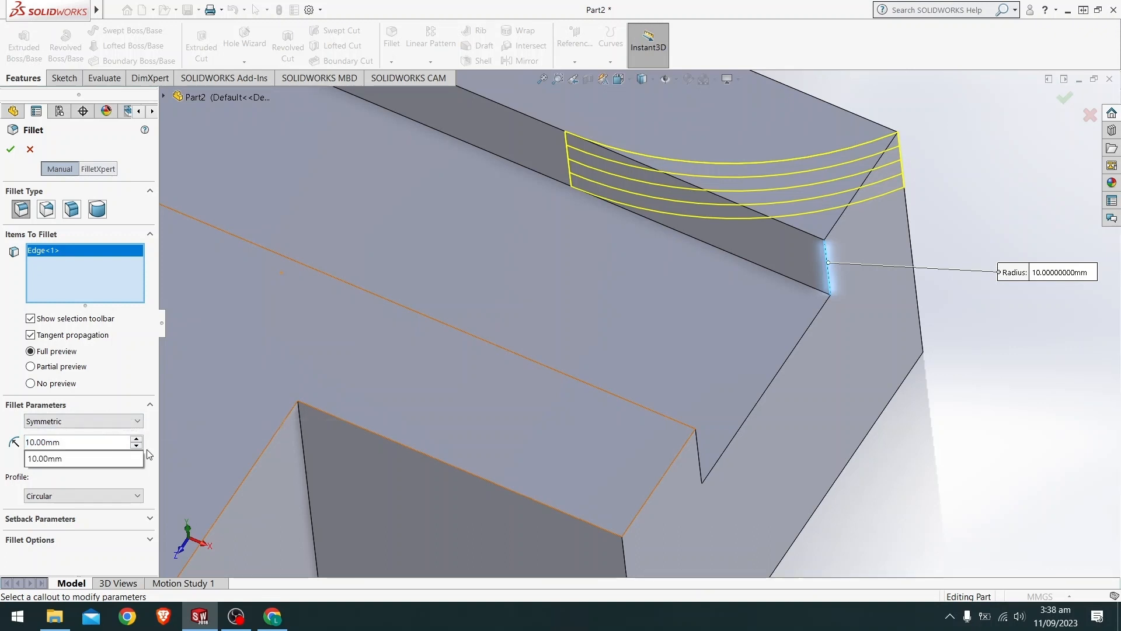
pyautogui.press('BackSpace')
pyautogui.press('BackSpace')
pyautogui.press('BackSpace')
pyautogui.press('BackSpace')
pyautogui.press('BackSpace')
pyautogui.press('BackSpace')
pyautogui.press('BackSpace')
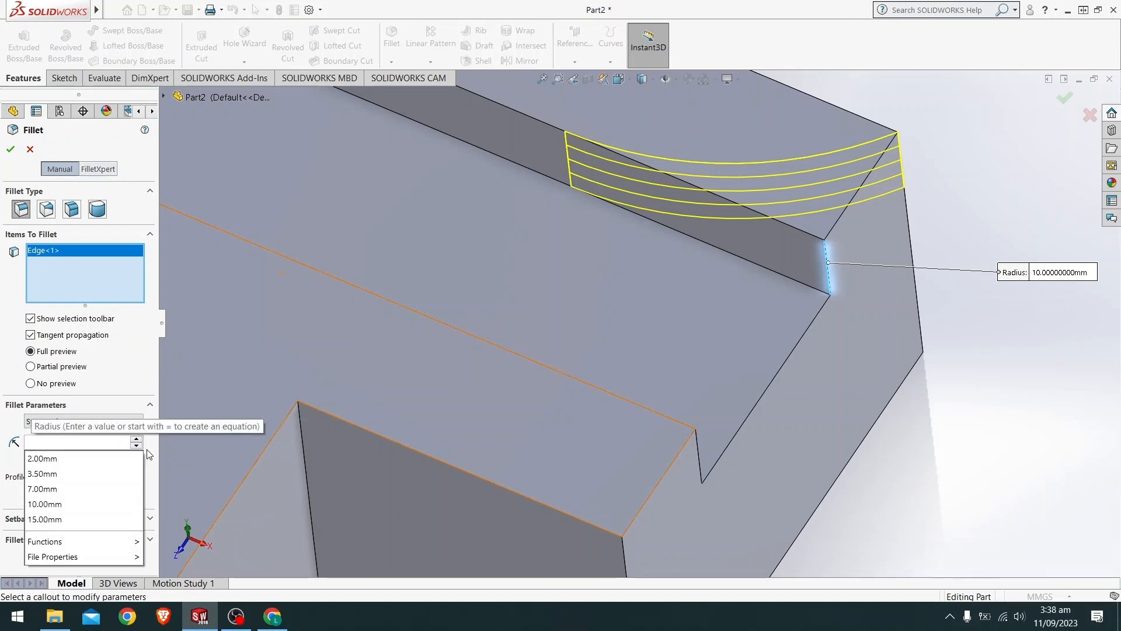
pyautogui.write('1.5')
pyautogui.press('Return')
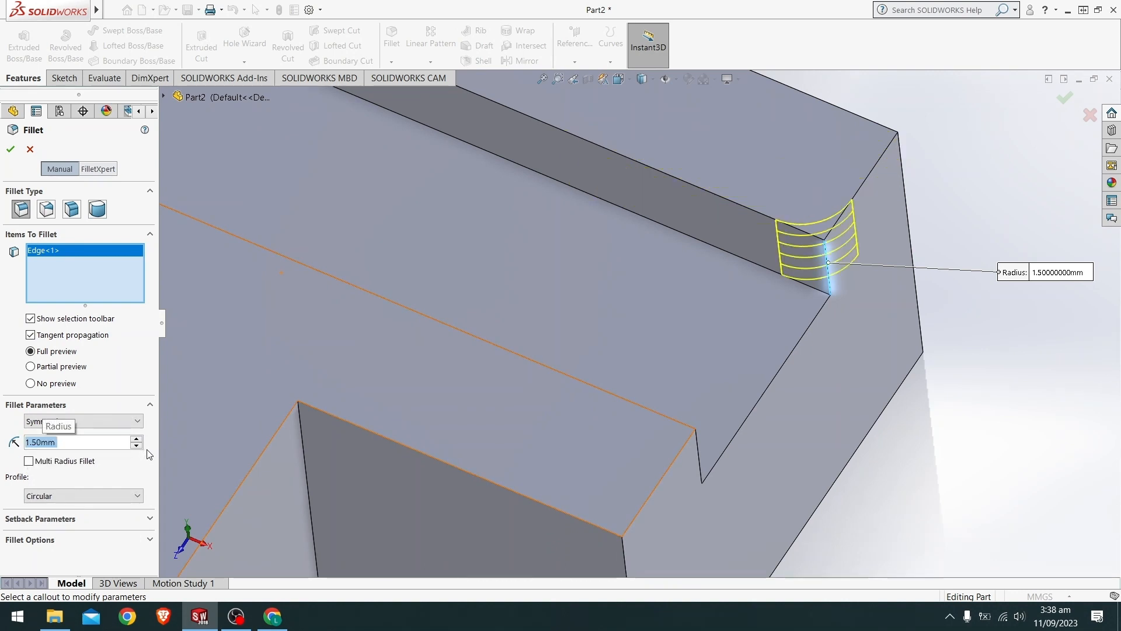
# Set the fillet radius to 0.5 mm and add the opposite vertical corner edge at the same slot end.
pyautogui.write('.5')
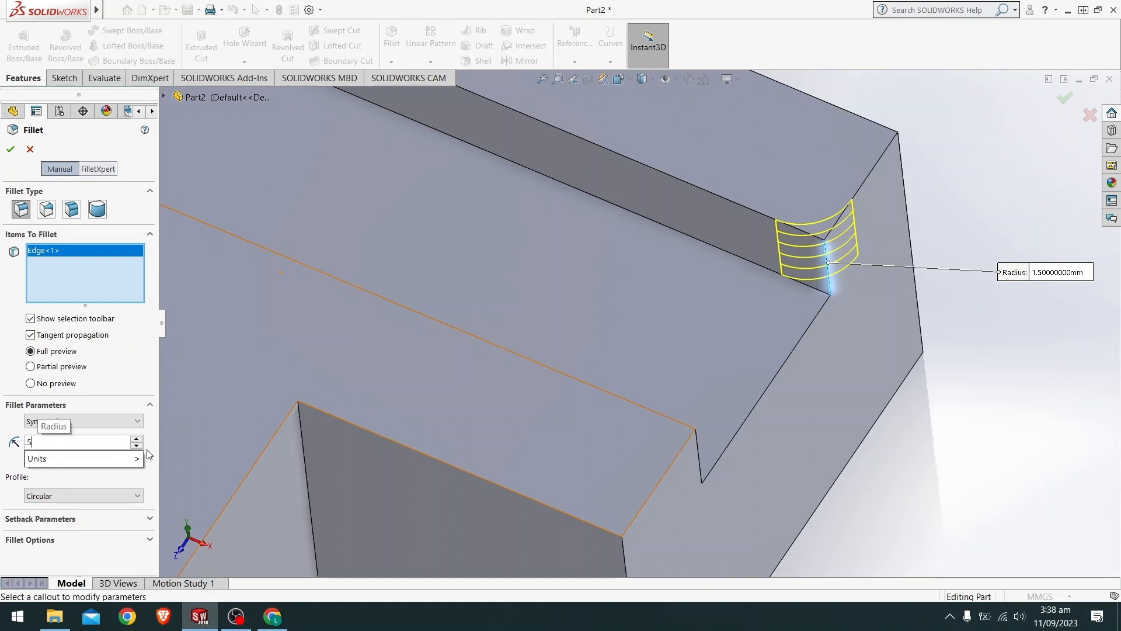
pyautogui.press('Return')
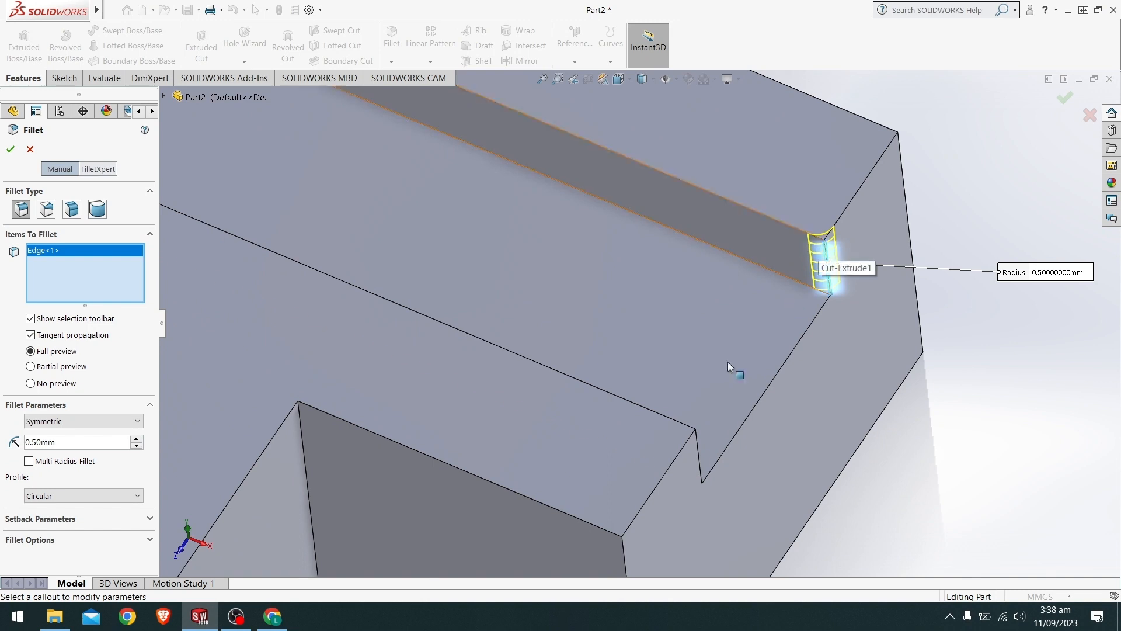
pyautogui.click(698, 457)
# Add both short vertical corner edges at the near end of the cross slot to the fillet.
pyautogui.scroll(-4, 677, 388)
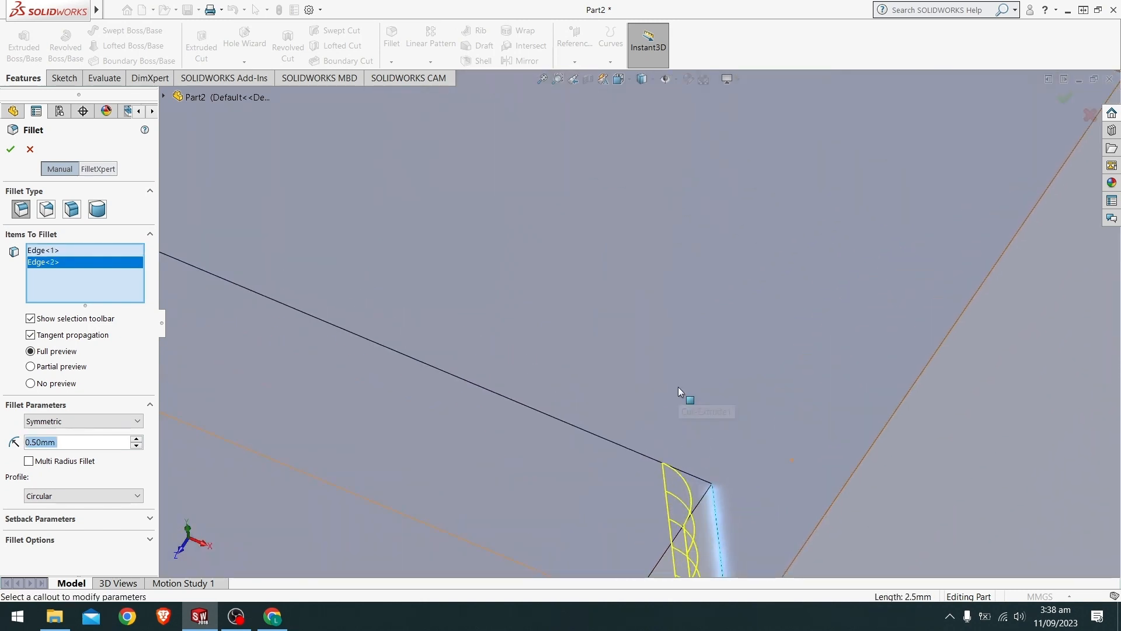
pyautogui.scroll(6, 678, 387)
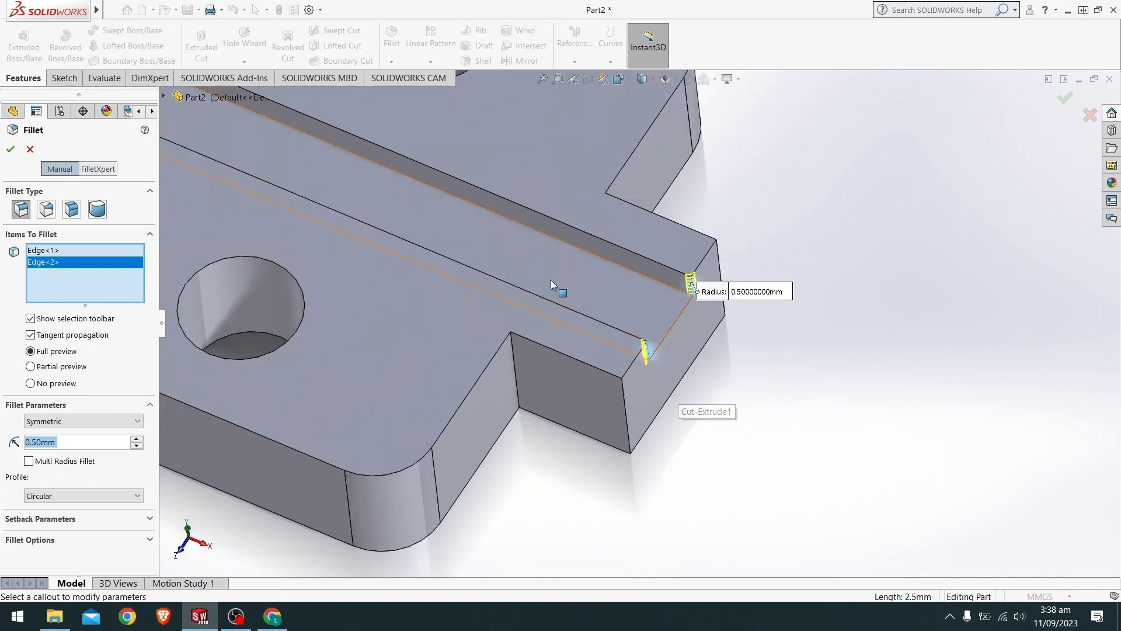
pyautogui.keyDown('ctrl'); pyautogui.moveTo(552, 281); pyautogui.dragTo(1120, 488, button='middle'); pyautogui.keyUp('ctrl')
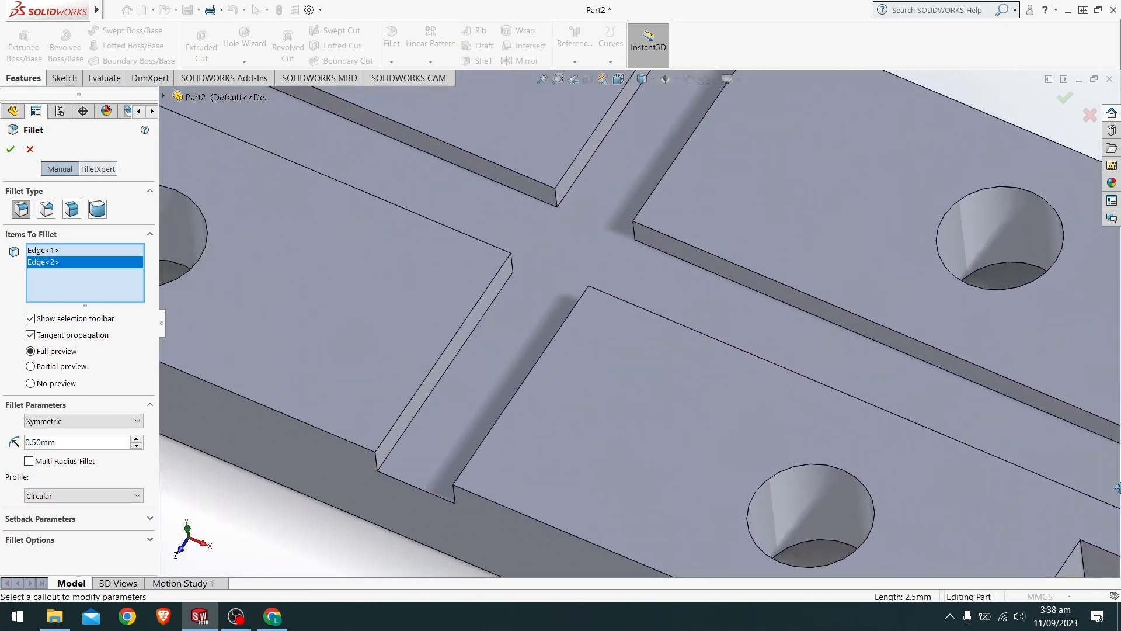
pyautogui.click(454, 496)
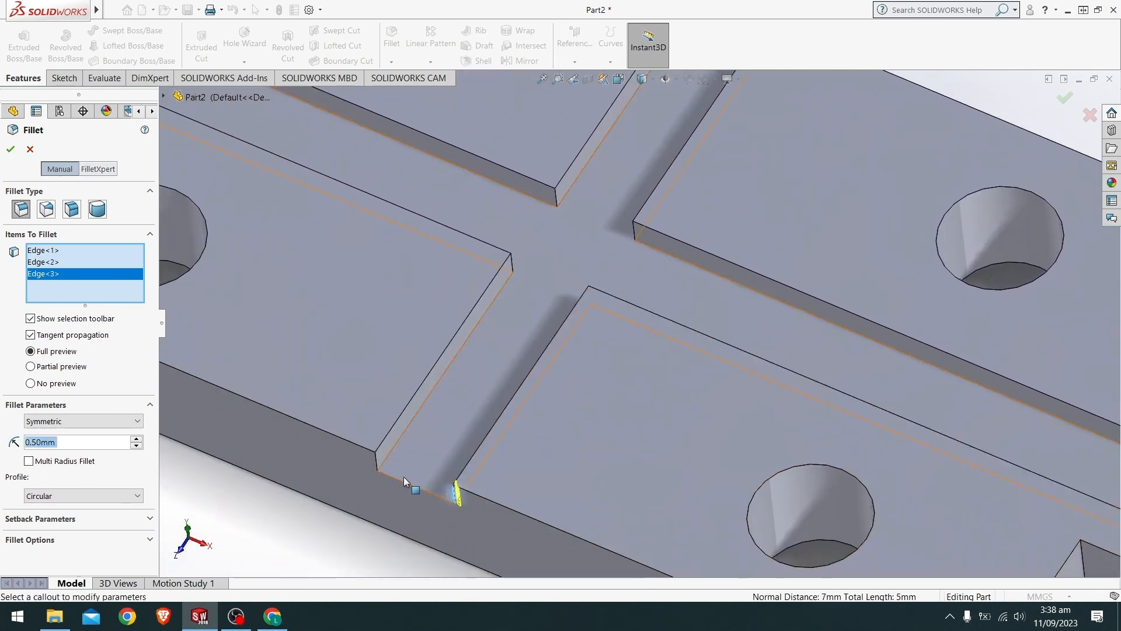
pyautogui.click(375, 463)
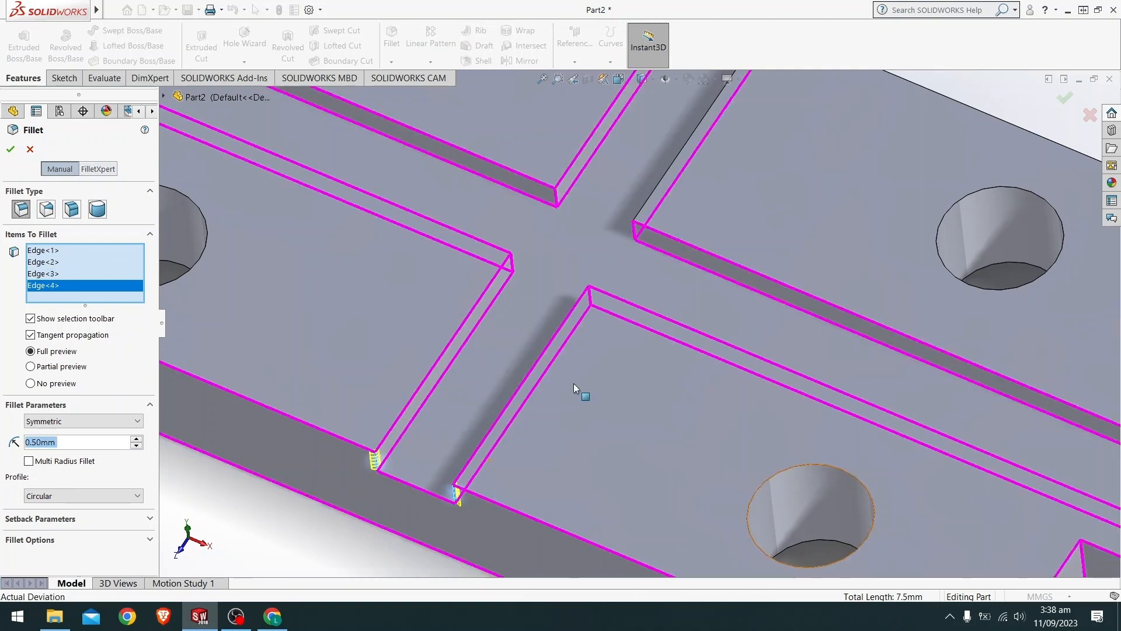
# Add both short vertical corner edges at the far end of the cross slot to the fillet.
pyautogui.scroll(4, 573, 383)
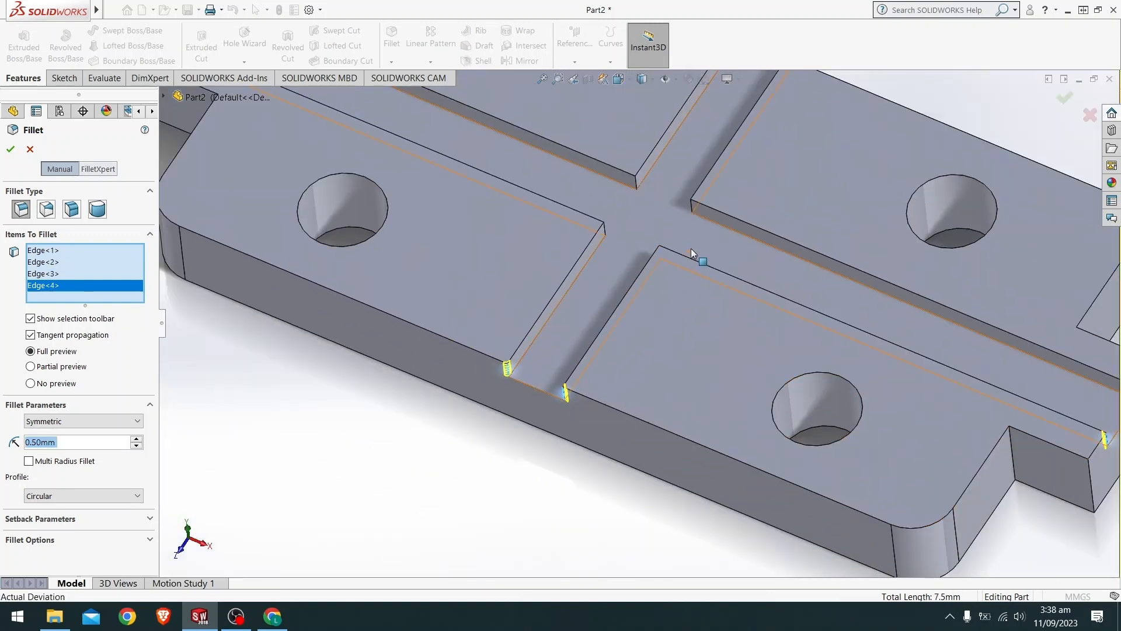
pyautogui.keyDown('ctrl'); pyautogui.moveTo(691, 248); pyautogui.dragTo(569, 537, button='middle'); pyautogui.keyUp('ctrl')
pyautogui.scroll(2, 616, 389)
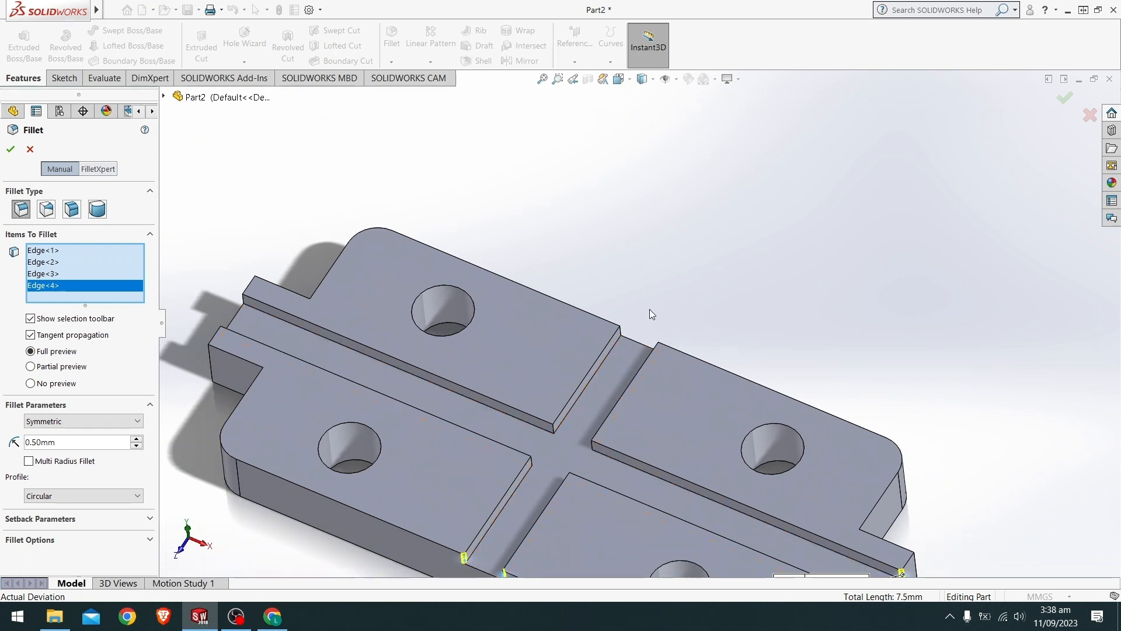
pyautogui.scroll(-6, 630, 332)
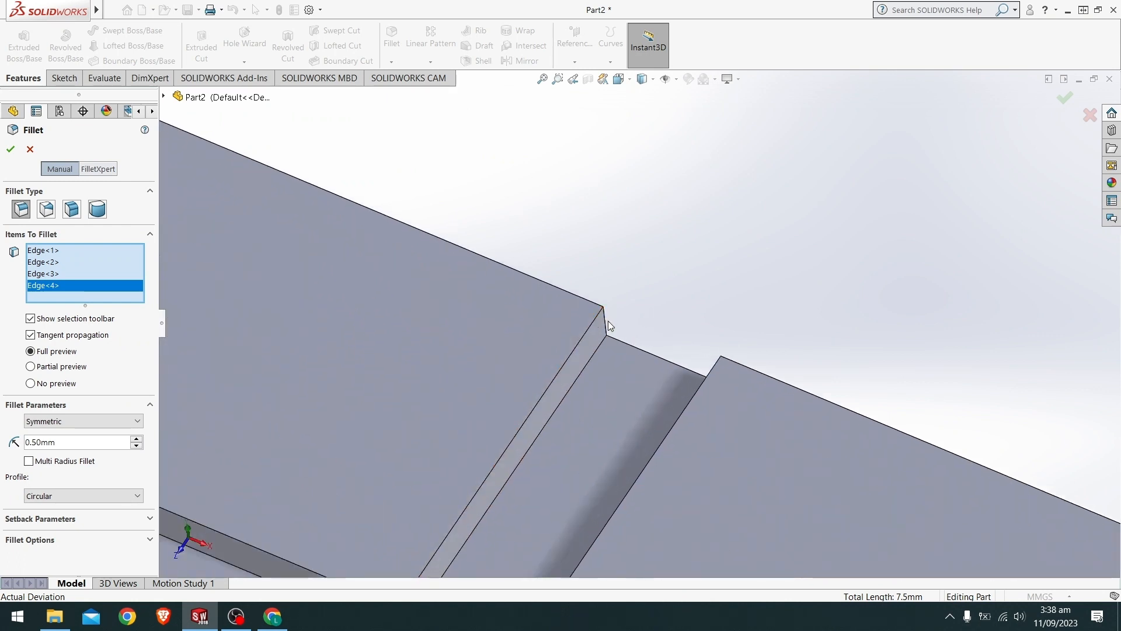
pyautogui.click(607, 321)
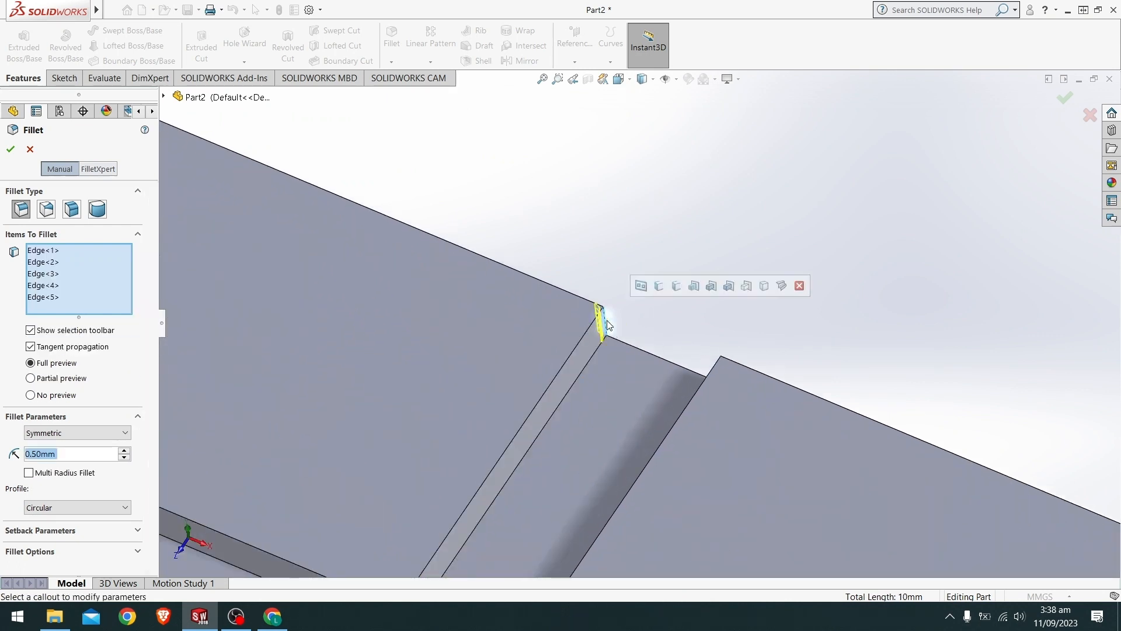
pyautogui.moveTo(658, 335); pyautogui.dragTo(640, 410, button='middle')
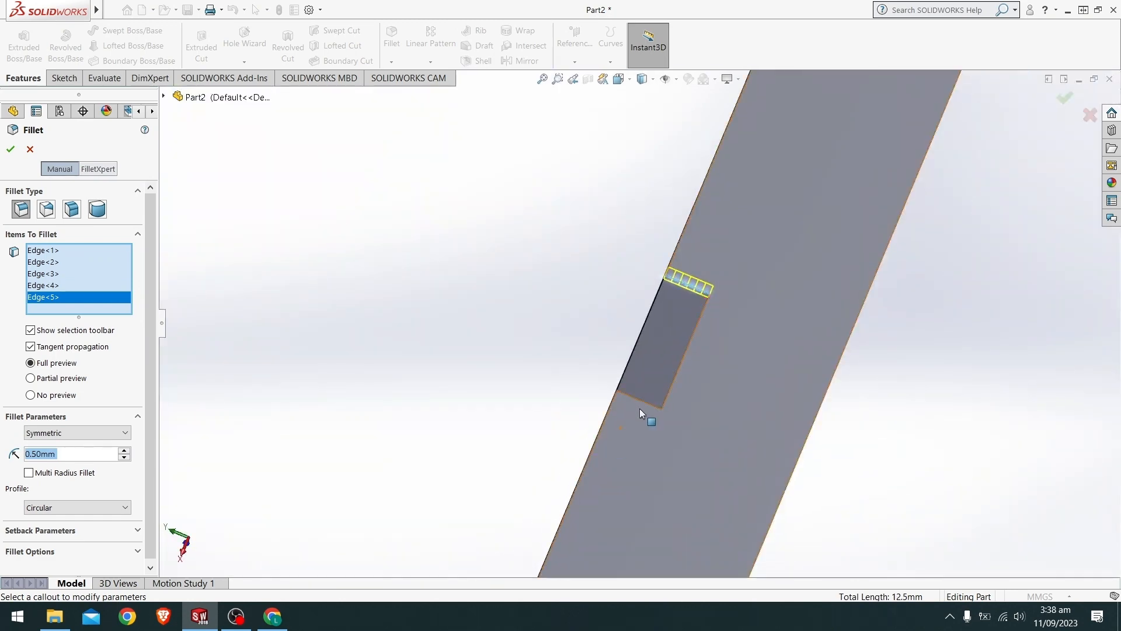
pyautogui.click(649, 402)
# Add both short vertical corner edges at the remaining open end of the lengthwise slot to the fillet.
pyautogui.moveTo(656, 368); pyautogui.dragTo(754, 283, button='middle')
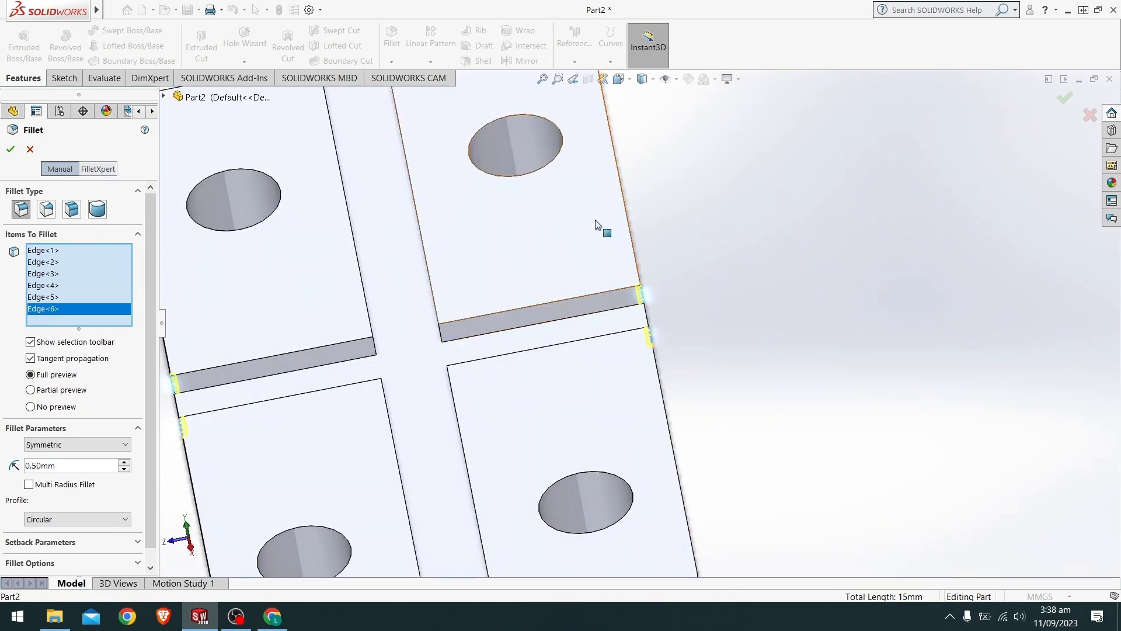
pyautogui.scroll(-3, 596, 224)
pyautogui.scroll(5, 559, 245)
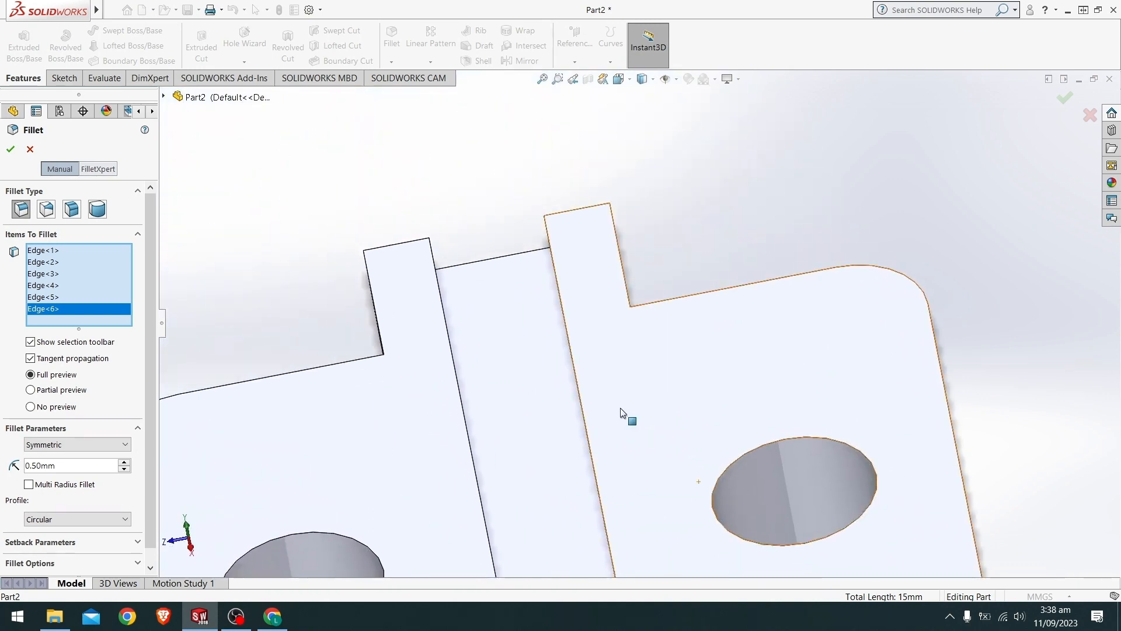
pyautogui.moveTo(625, 415); pyautogui.dragTo(730, 492, button='middle')
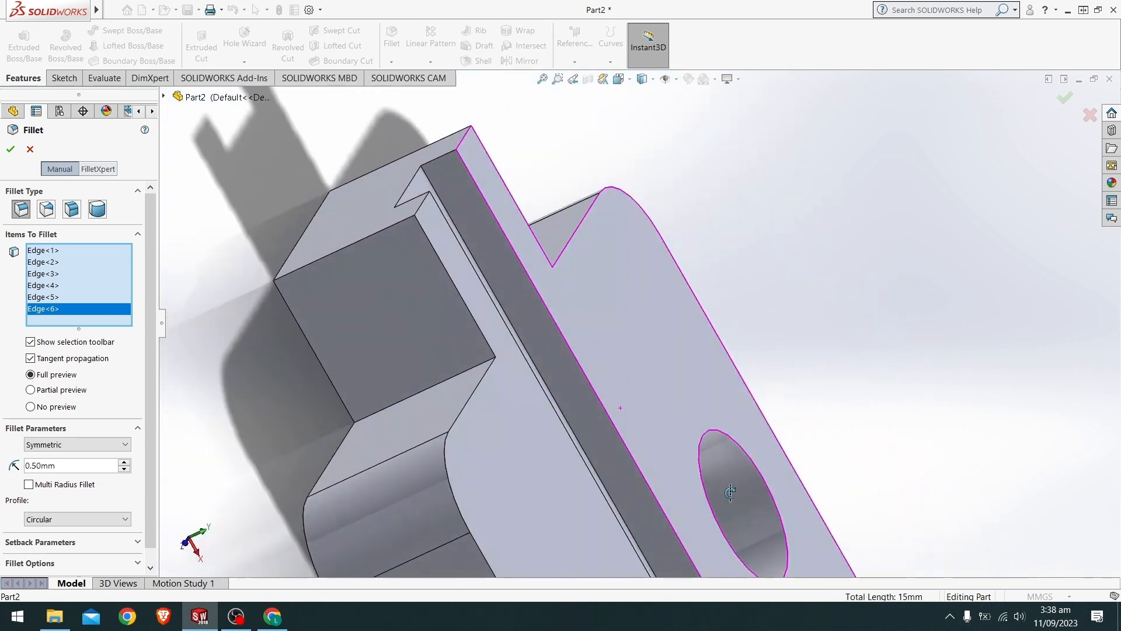
pyautogui.click(455, 153)
pyautogui.moveTo(503, 205); pyautogui.dragTo(419, 290, button='middle')
pyautogui.click(317, 250)
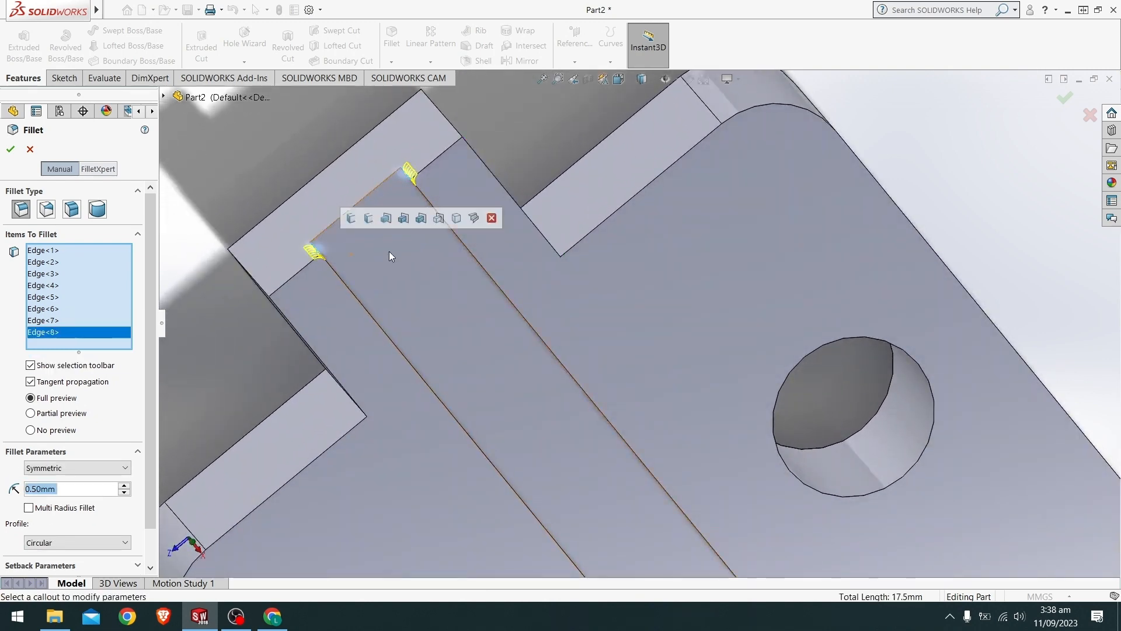
# Examine the fillet preview at all four open ends of the crossed slots.
pyautogui.scroll(5, 406, 250)
pyautogui.scroll(3, 405, 251)
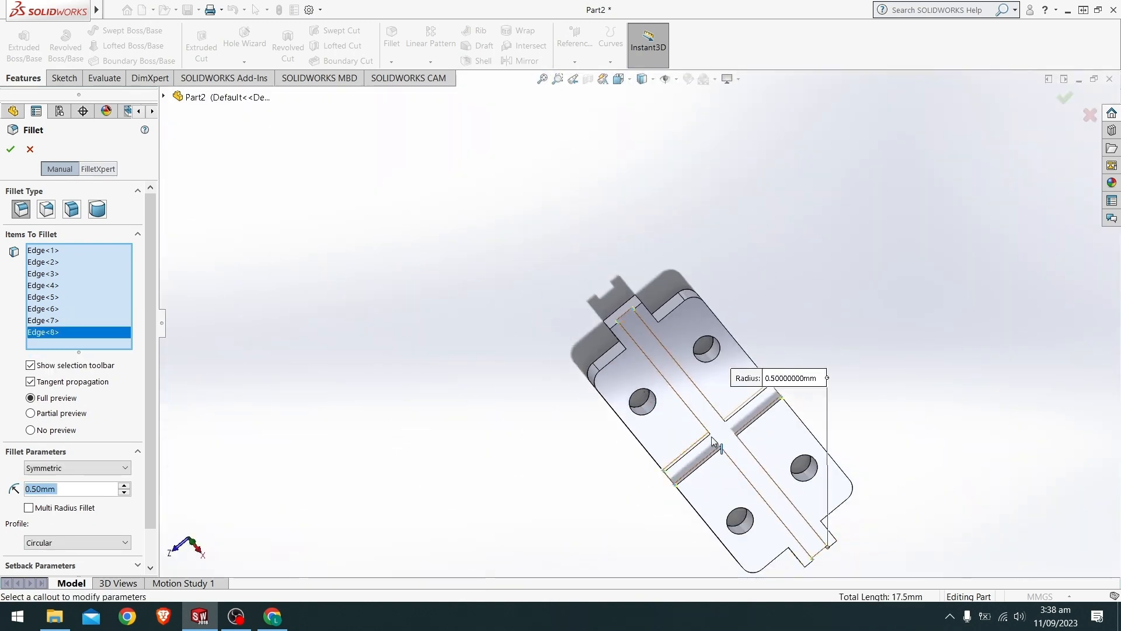
pyautogui.keyDown('ctrl'); pyautogui.moveTo(712, 442); pyautogui.dragTo(668, 361, button='middle'); pyautogui.keyUp('ctrl')
pyautogui.scroll(4, 626, 370)
pyautogui.scroll(-6, 626, 377)
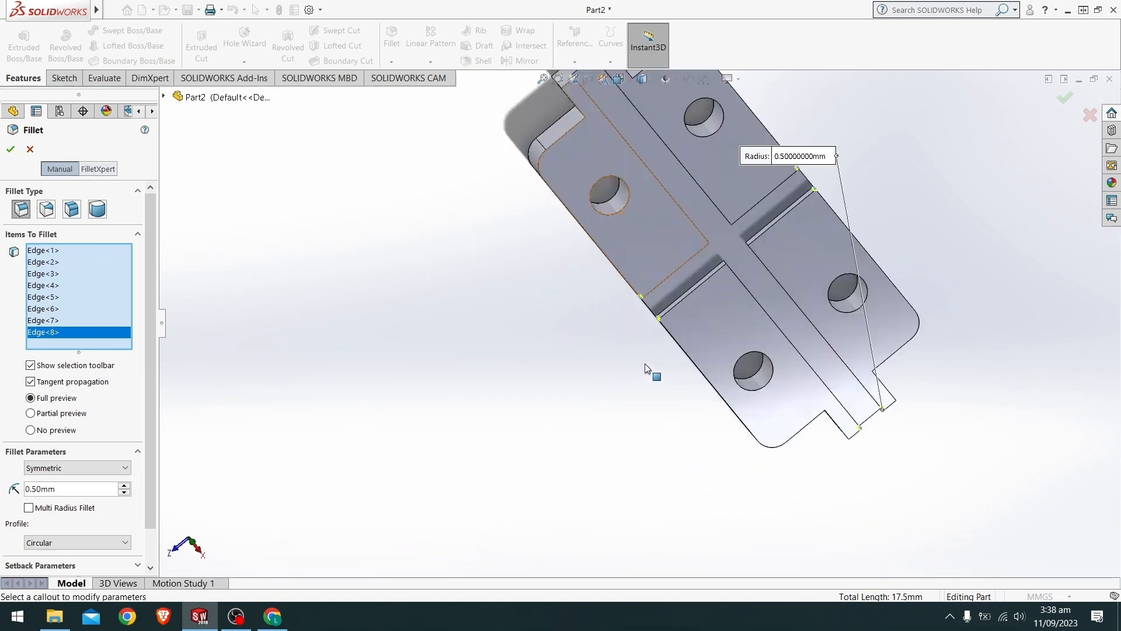
pyautogui.scroll(-3, 724, 339)
pyautogui.scroll(4, 725, 339)
pyautogui.scroll(-3, 833, 195)
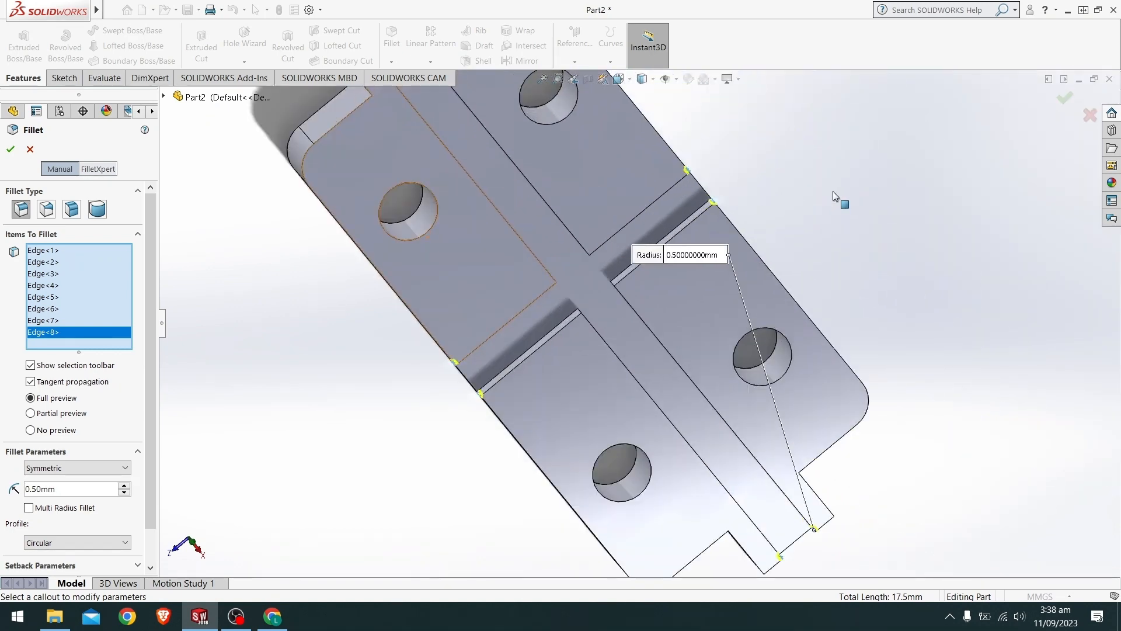
pyautogui.scroll(-2, 816, 260)
pyautogui.scroll(4, 750, 345)
pyautogui.scroll(1, 689, 484)
pyautogui.keyDown('ctrl'); pyautogui.moveTo(689, 485); pyautogui.dragTo(576, 356, button='middle'); pyautogui.keyUp('ctrl')
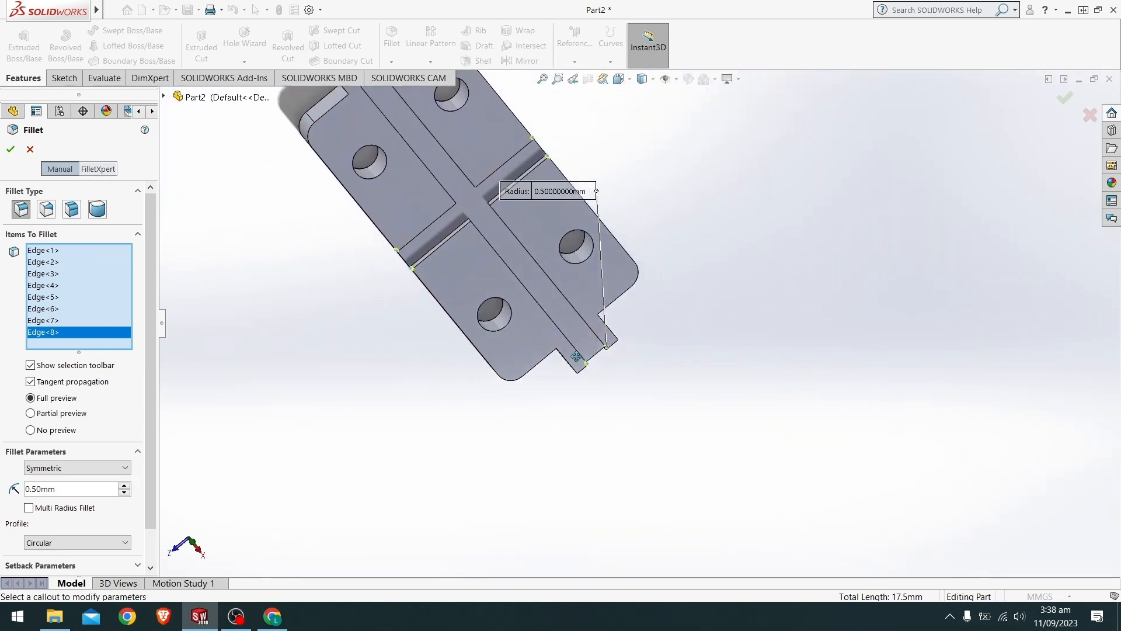
pyautogui.scroll(-4, 579, 338)
pyautogui.scroll(2, 607, 352)
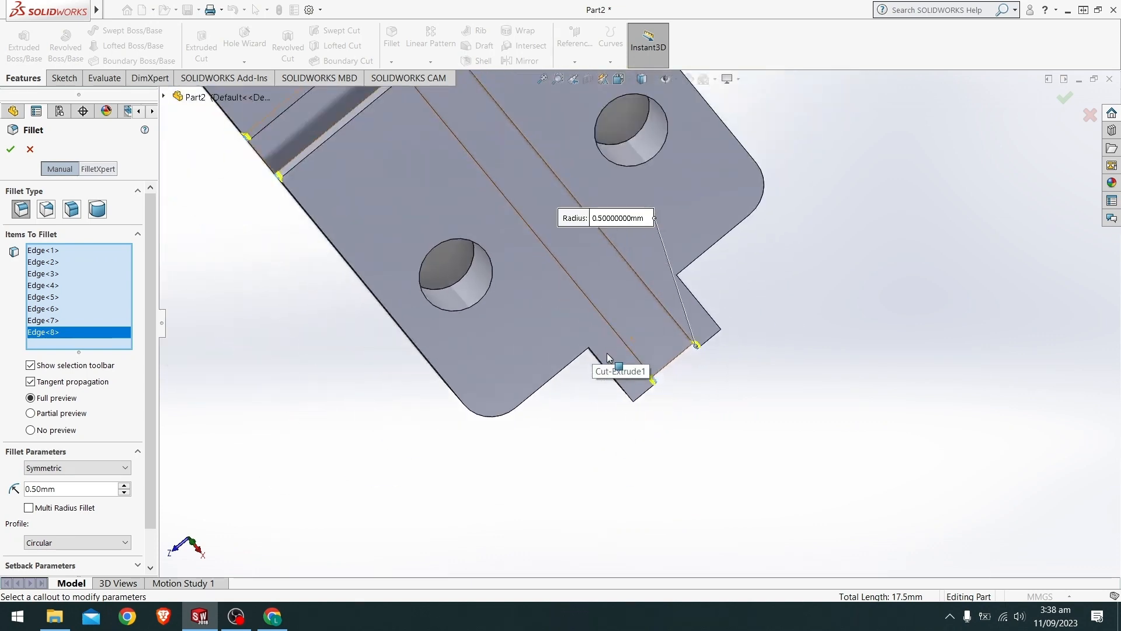
pyautogui.scroll(1, 607, 352)
pyautogui.scroll(2, 670, 420)
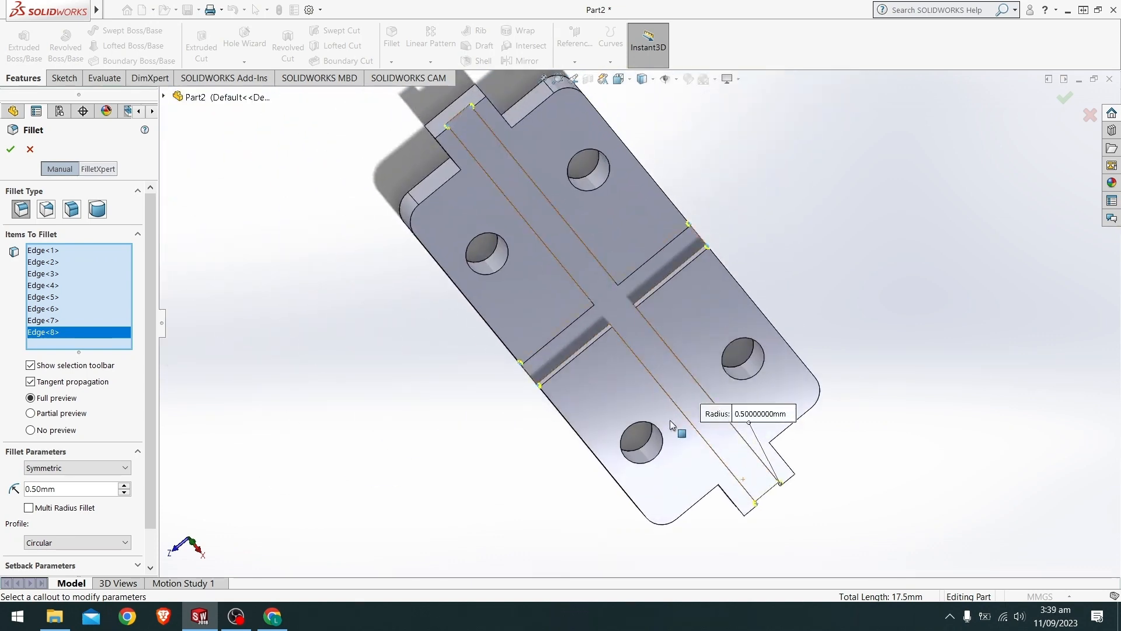
pyautogui.moveTo(638, 431); pyautogui.dragTo(671, 303, button='middle')
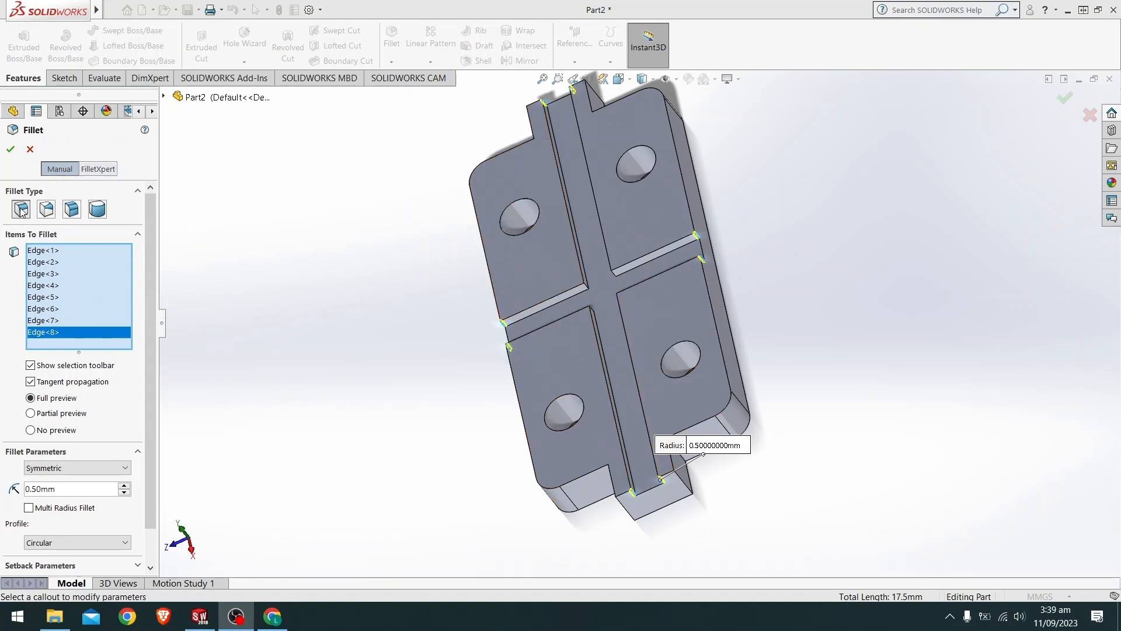
# Apply the 0.5 mm fillet to the eight selected slot-end edges and inspect a rounded corner of the cross slot.
pyautogui.click(11, 149)
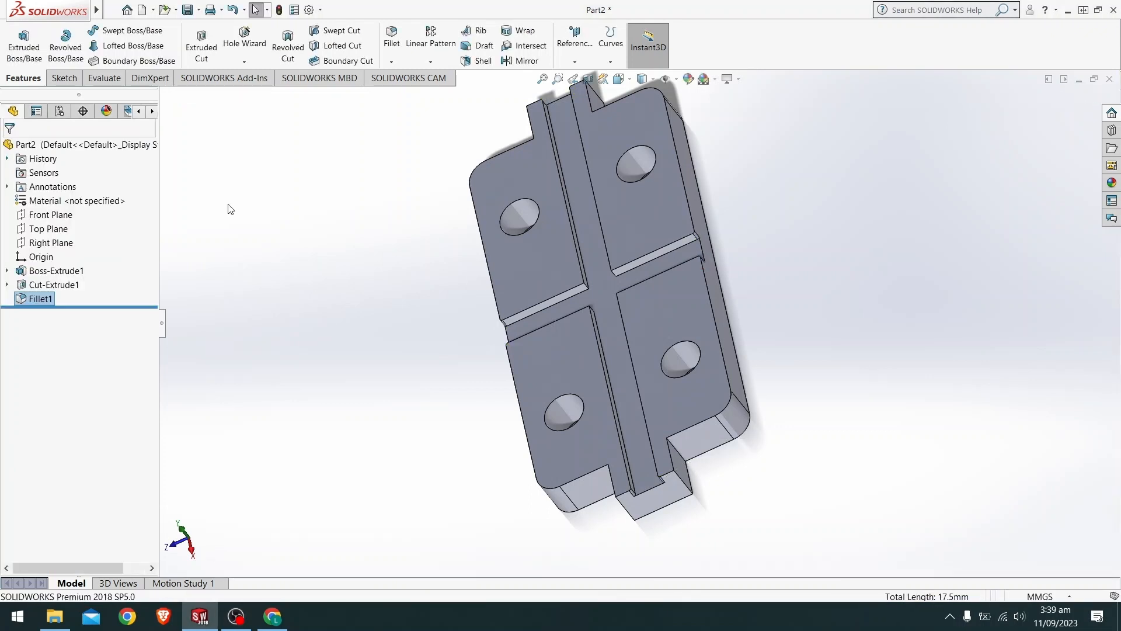
pyautogui.scroll(-6, 713, 258)
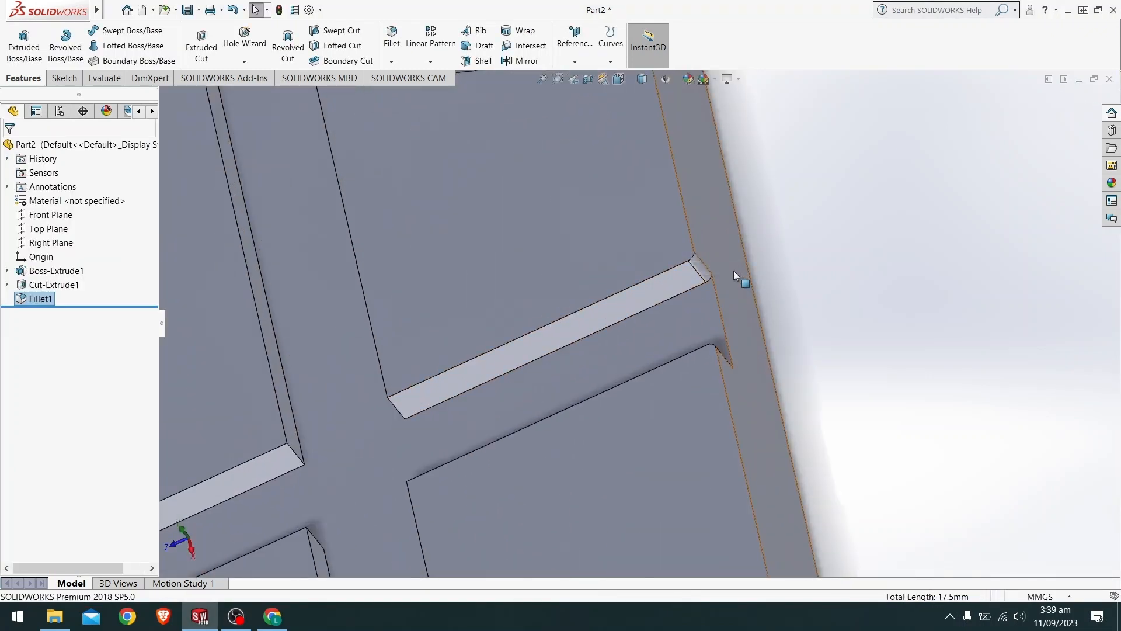
pyautogui.scroll(-3, 580, 264)
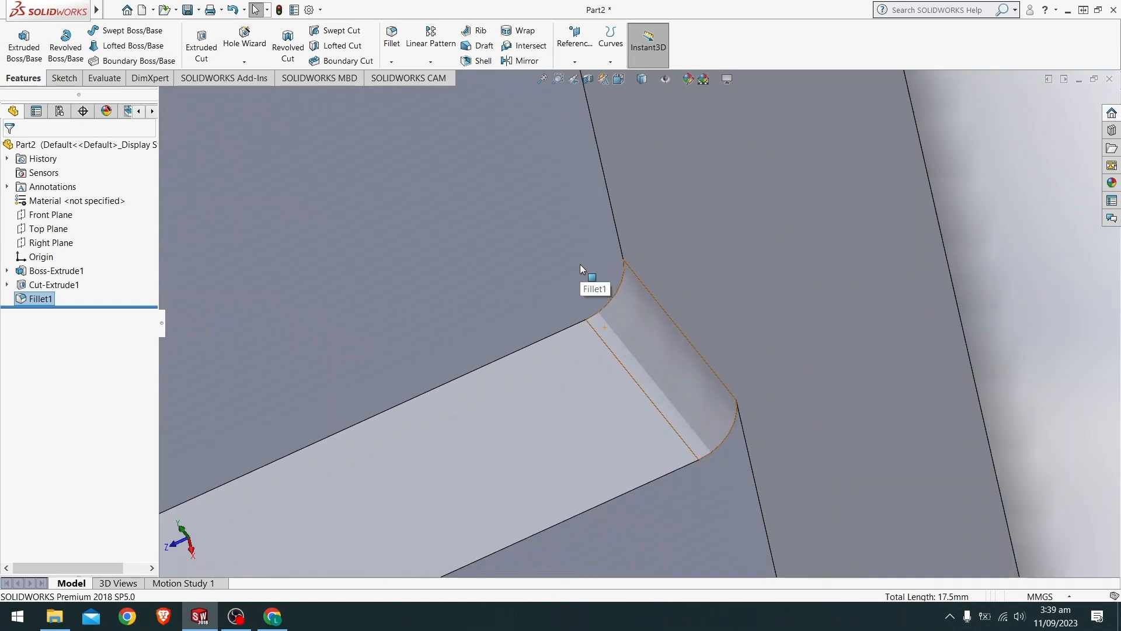
pyautogui.scroll(8, 680, 303)
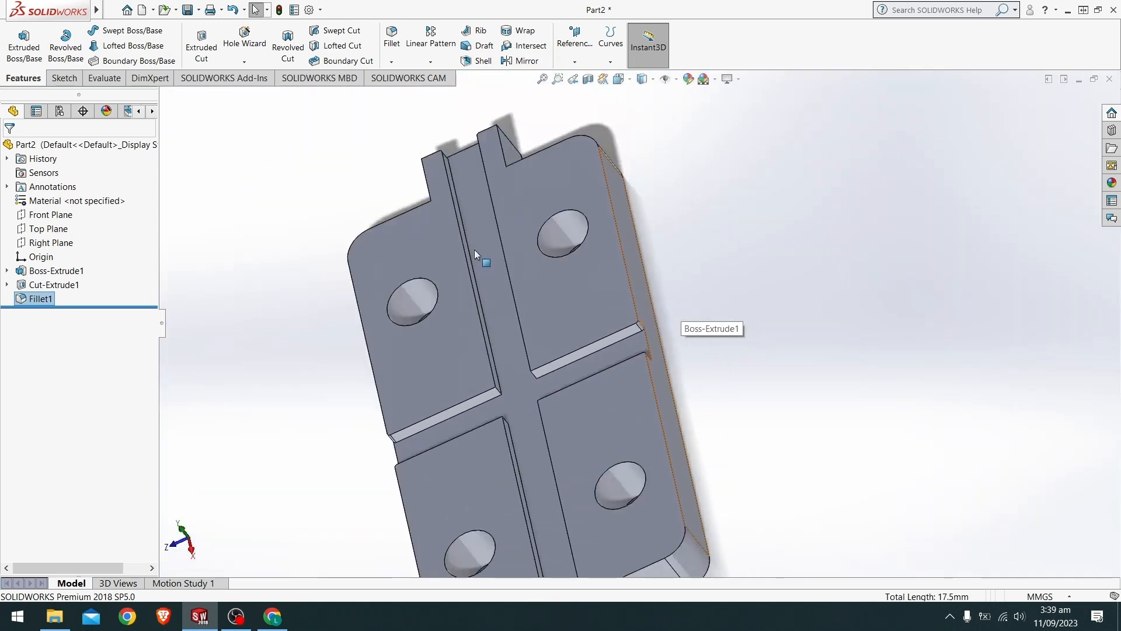
pyautogui.scroll(-2, 474, 249)
pyautogui.keyDown('ctrl'); pyautogui.moveTo(548, 262); pyautogui.dragTo(666, 250, button='middle'); pyautogui.keyUp('ctrl')
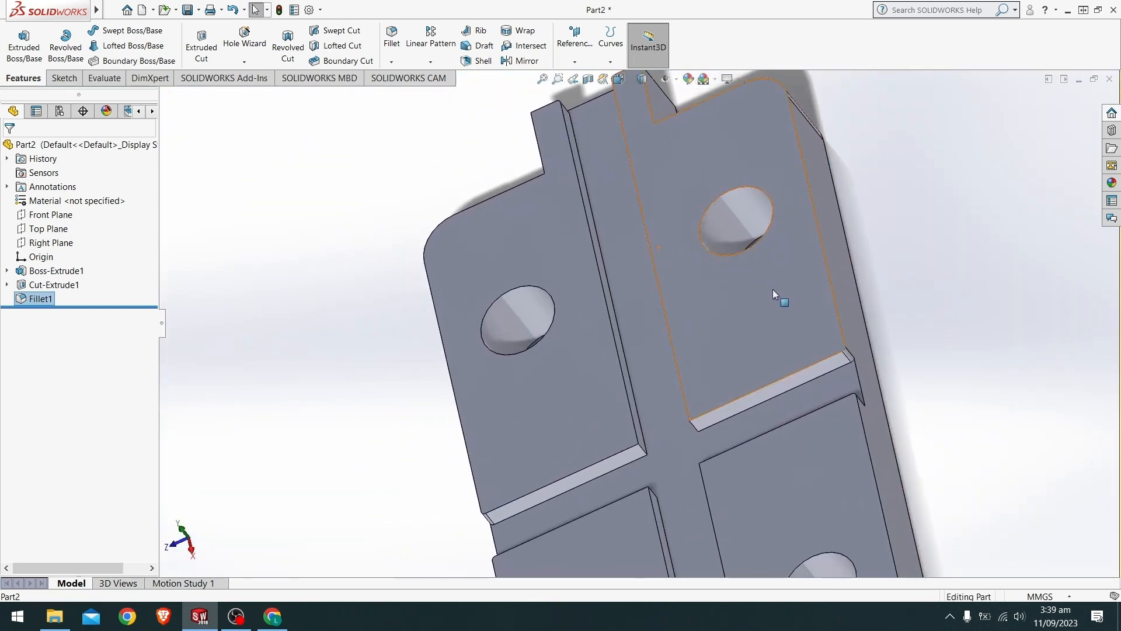
# Start a 0.5 mm fillet on the top rims of the two holes at the plate's far end.
pyautogui.moveTo(775, 294); pyautogui.dragTo(712, 248, button='middle')
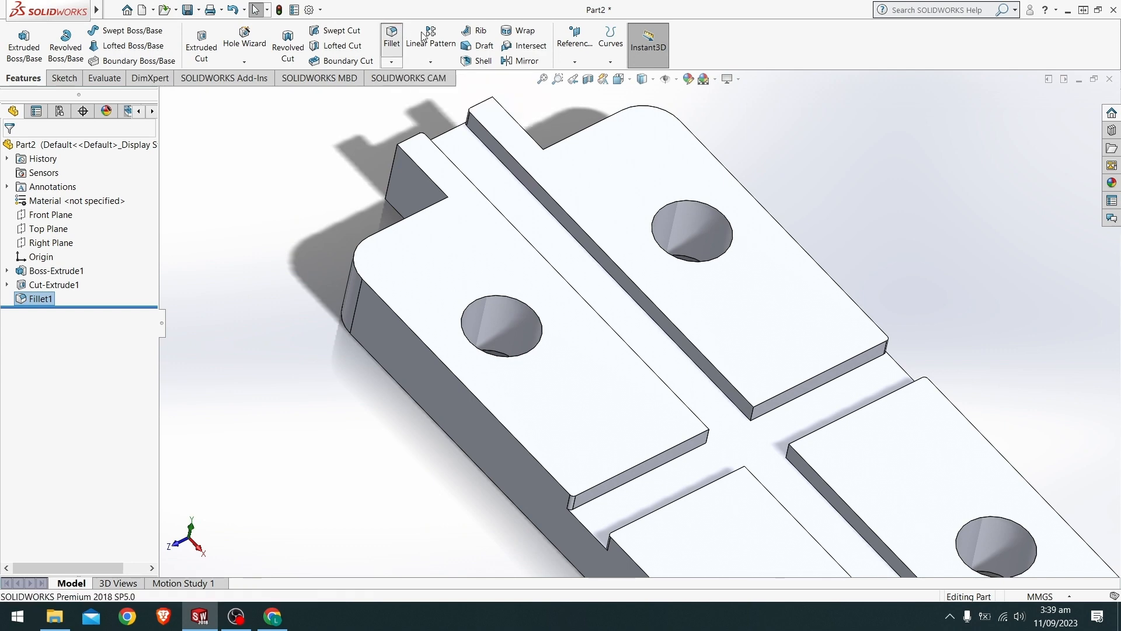
pyautogui.click(677, 202)
pyautogui.click(486, 297)
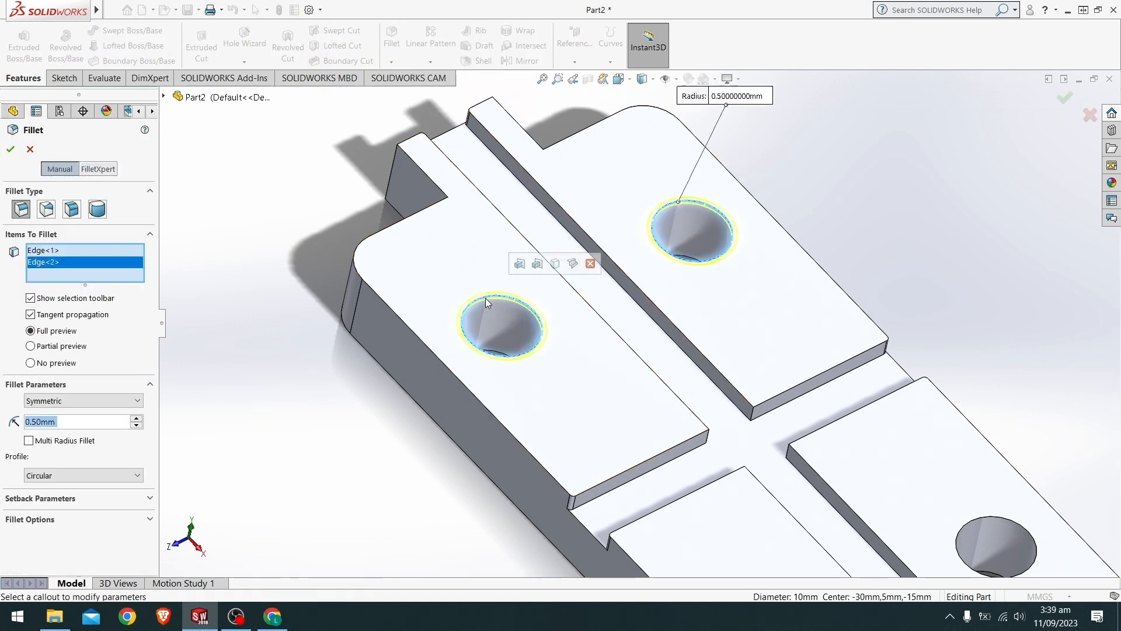
pyautogui.scroll(2, 843, 304)
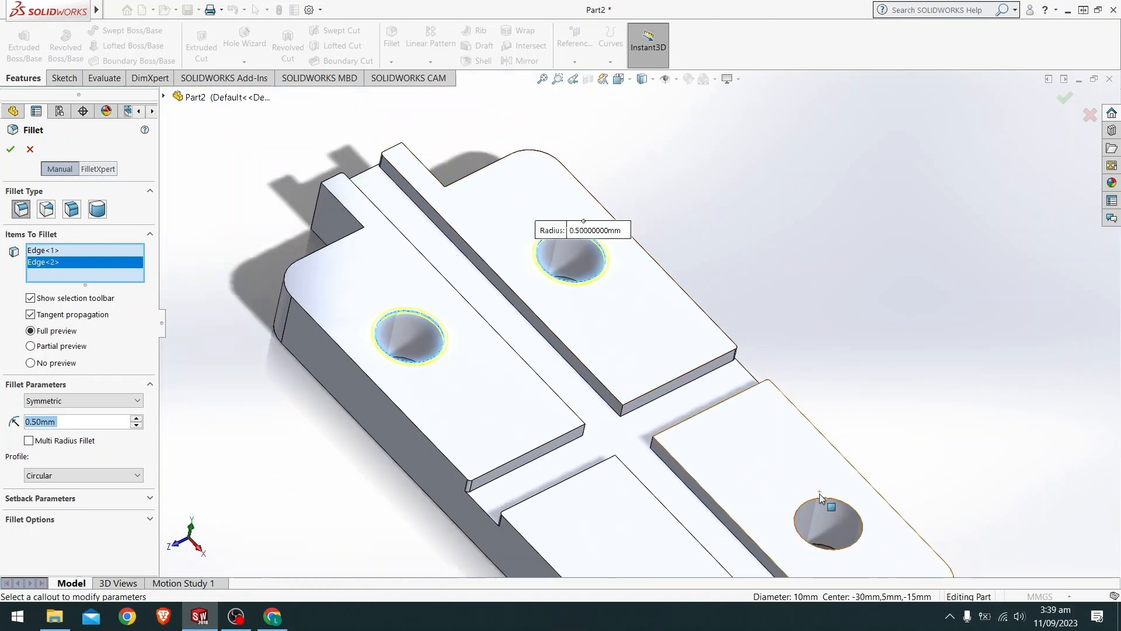
# Add the third hole's top rim to the fillet and remove that hole's inner face from the selection.
pyautogui.click(822, 504)
pyautogui.click(838, 452)
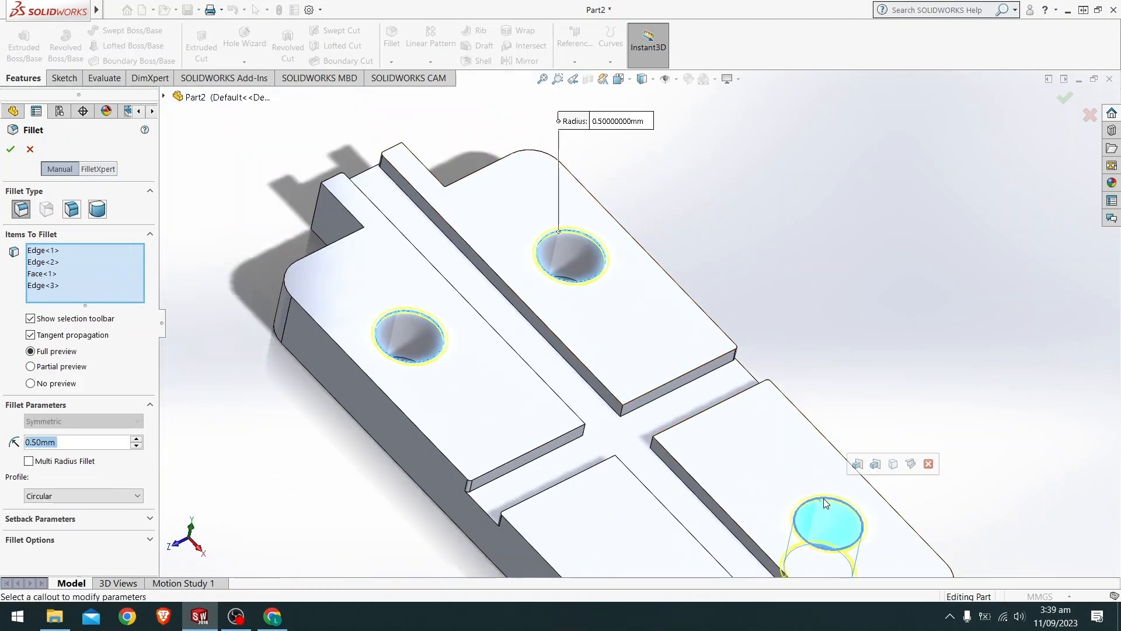
pyautogui.scroll(-3, 838, 453)
pyautogui.scroll(4, 881, 342)
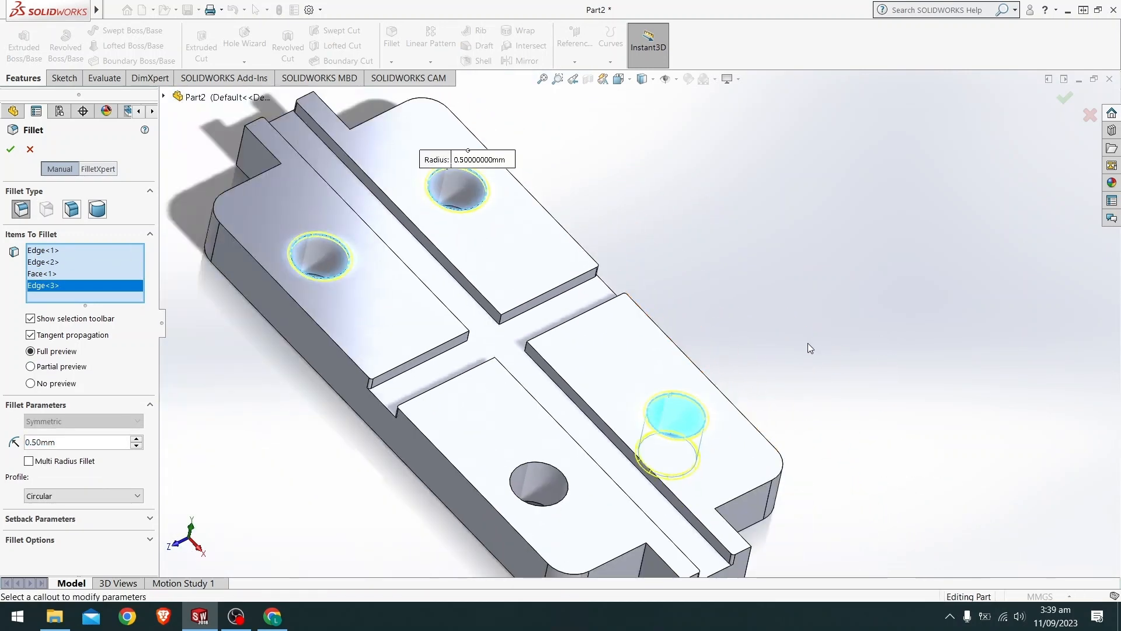
pyautogui.click(63, 274)
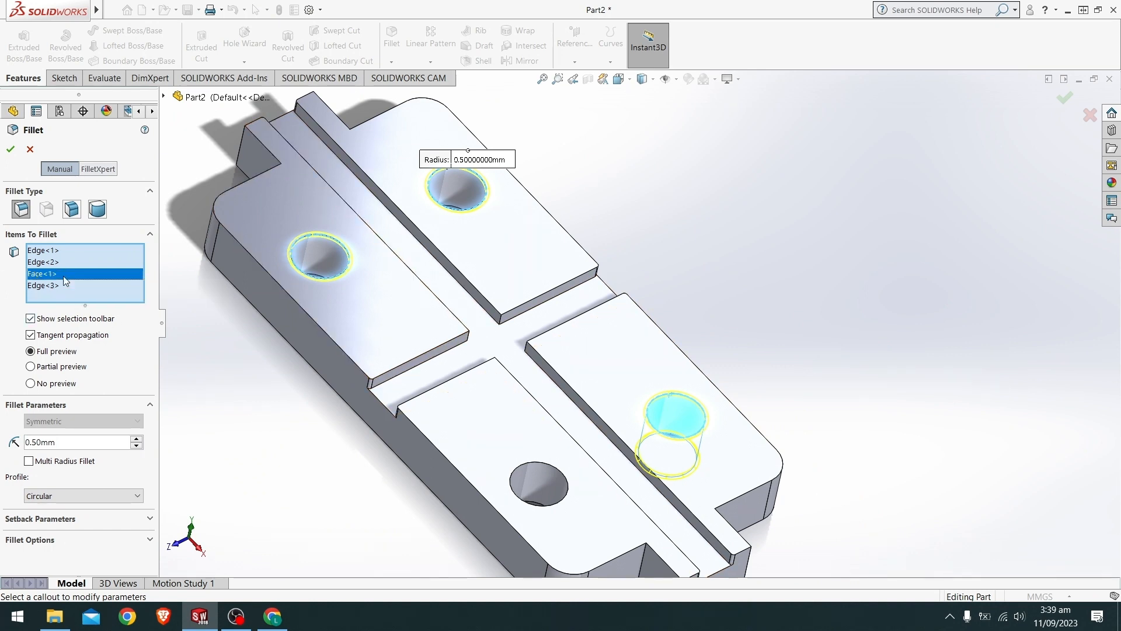
pyautogui.press('Delete')
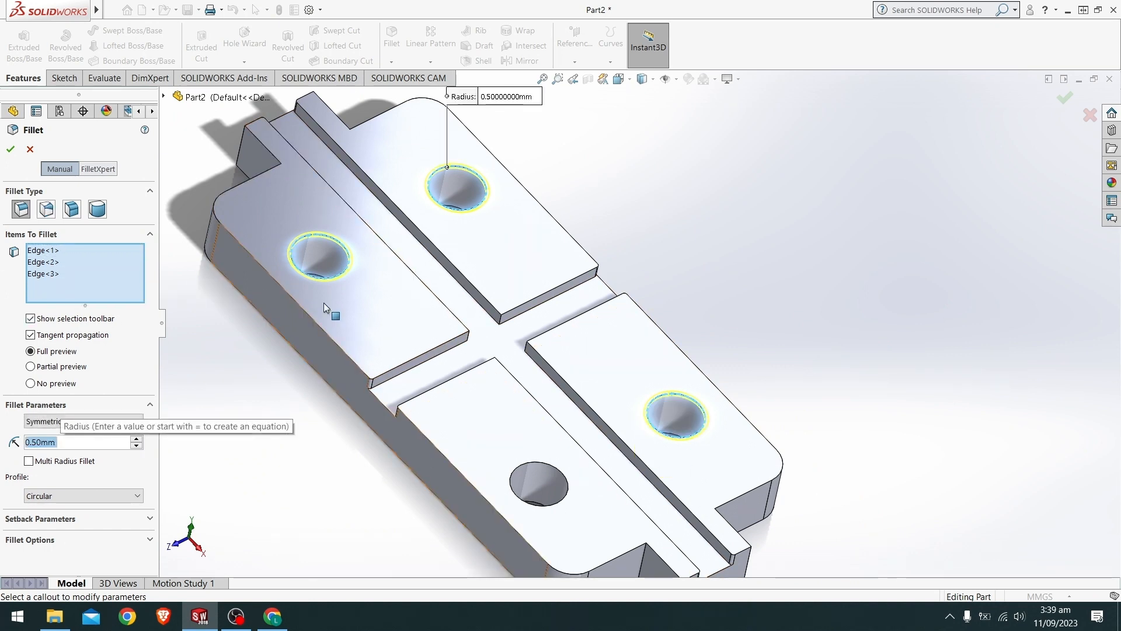
# Add the fourth hole's top rim, apply the 0.5 mm fillet to all four rims and inspect the rounded holes.
pyautogui.click(525, 467)
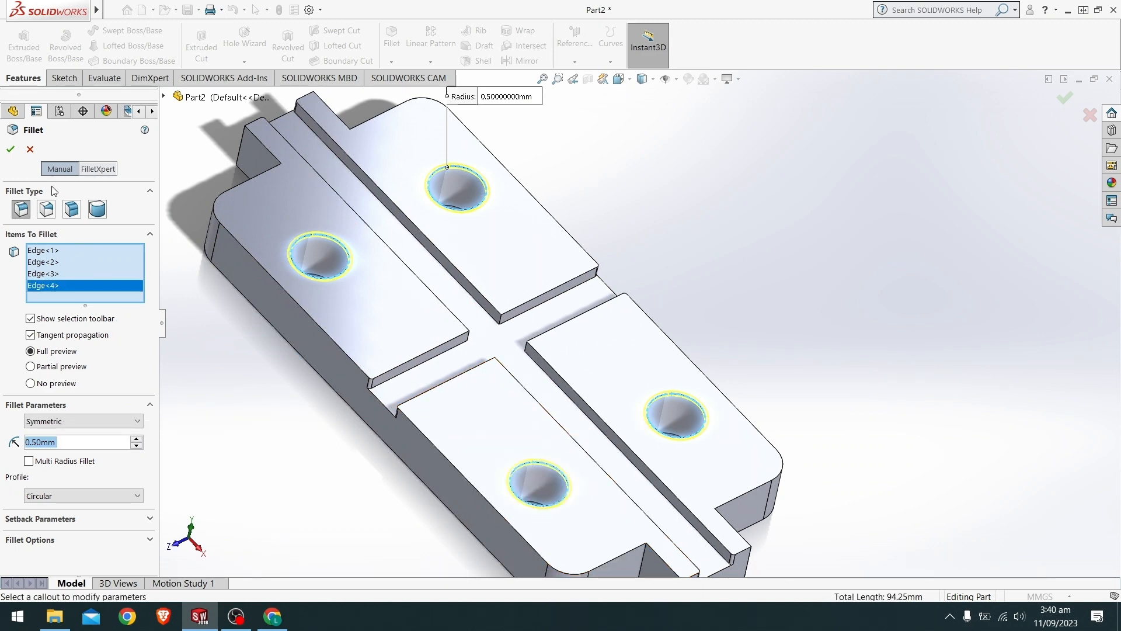
pyautogui.click(11, 149)
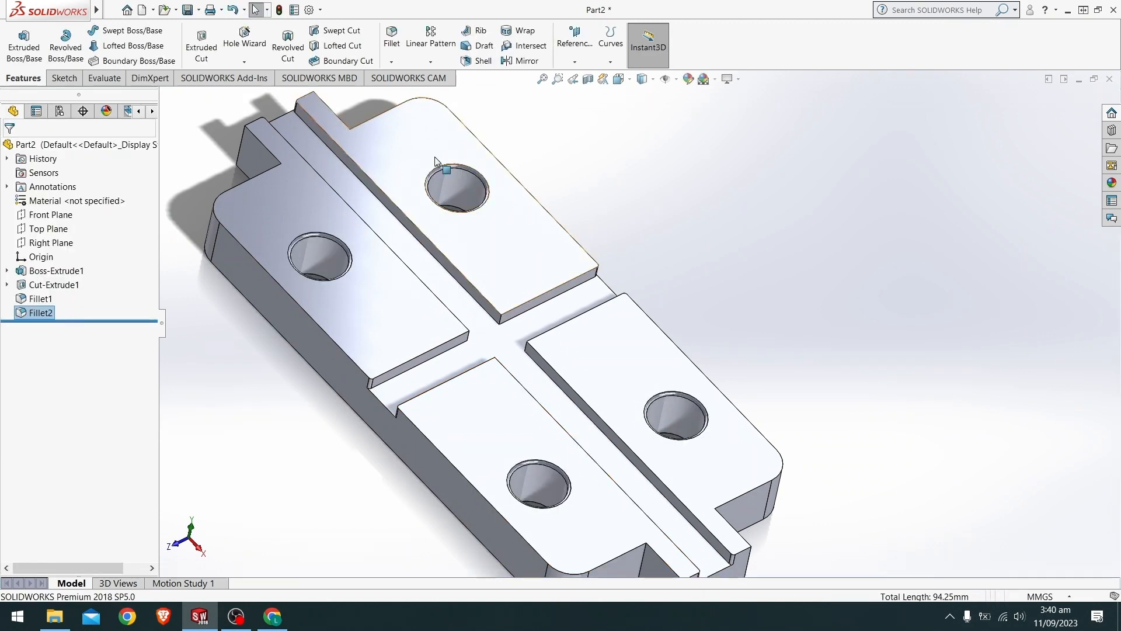
pyautogui.scroll(-2, 380, 236)
pyautogui.scroll(-3, 380, 236)
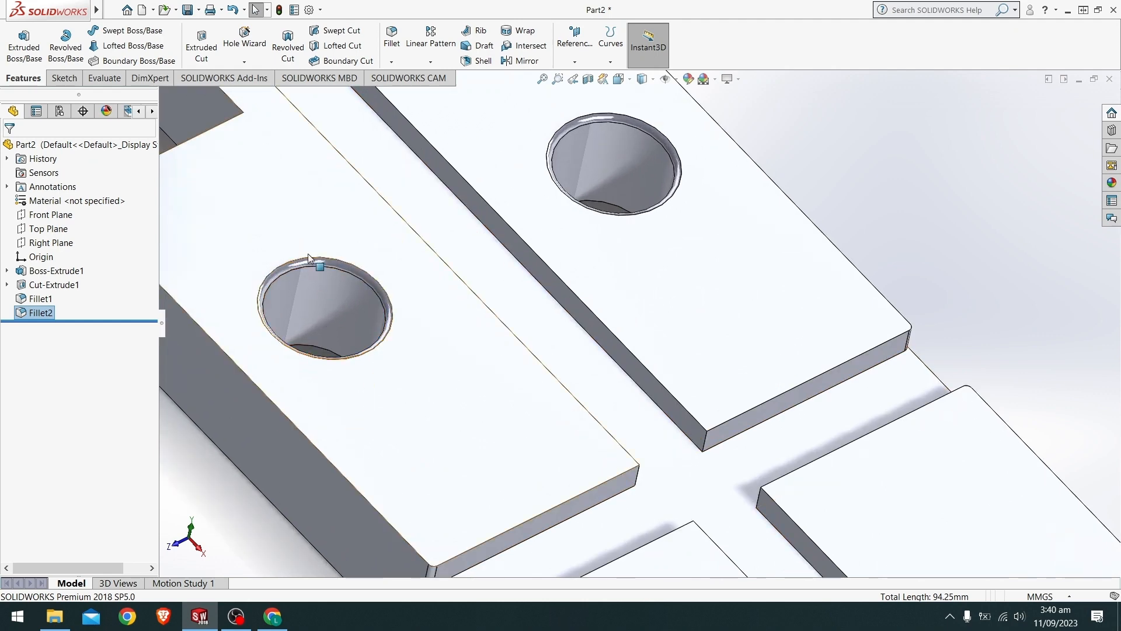
pyautogui.scroll(-4, 641, 358)
pyautogui.scroll(8, 643, 359)
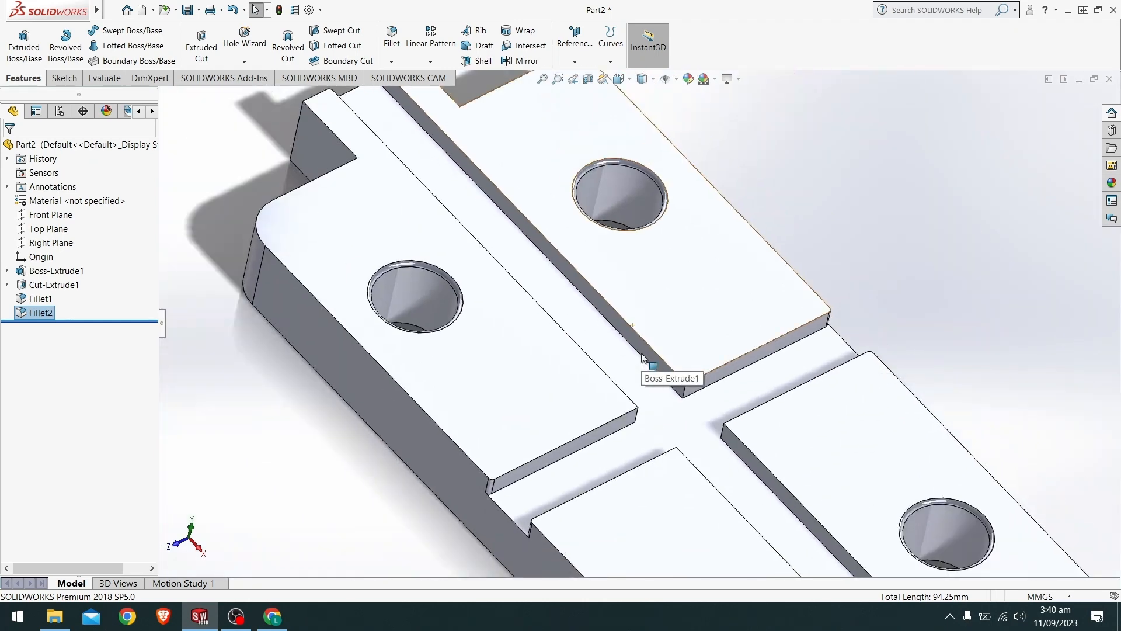
pyautogui.scroll(-1, 761, 455)
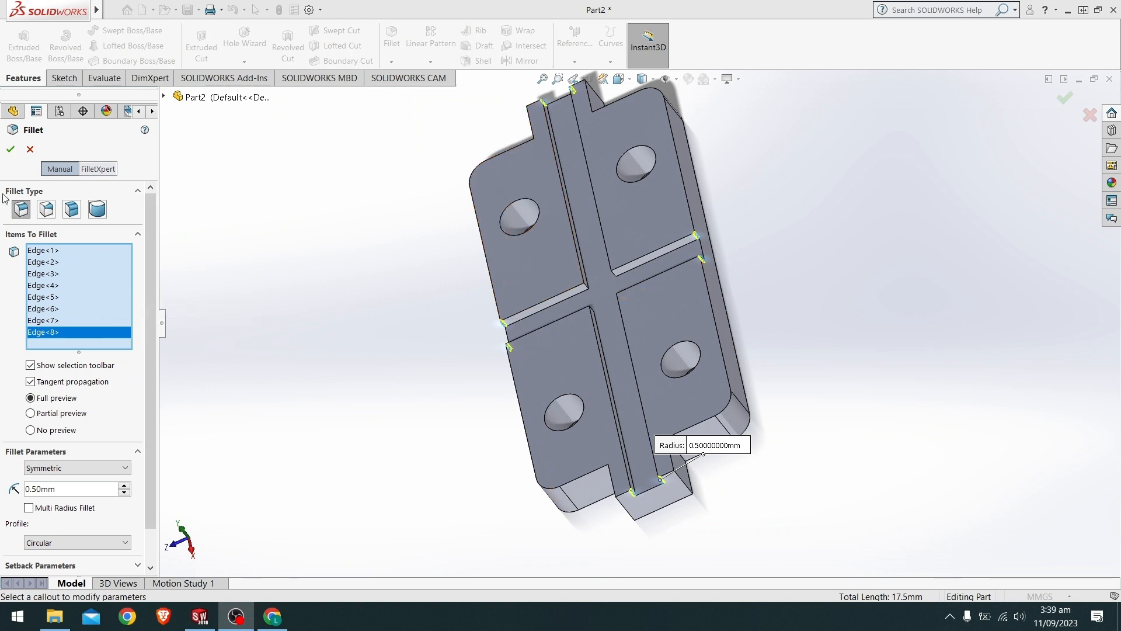
# Accept the 0.5 mm fillet on the eight slot-end corner edges and check a rounded corner of the cross slot.
pyautogui.click(10, 149)
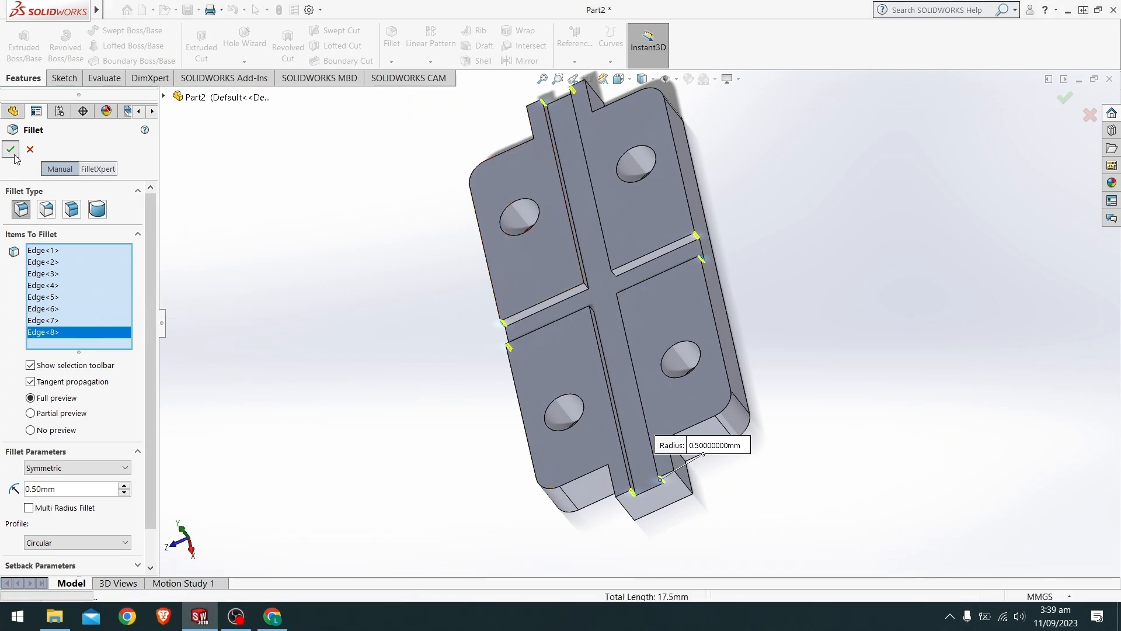
pyautogui.scroll(-6, 681, 243)
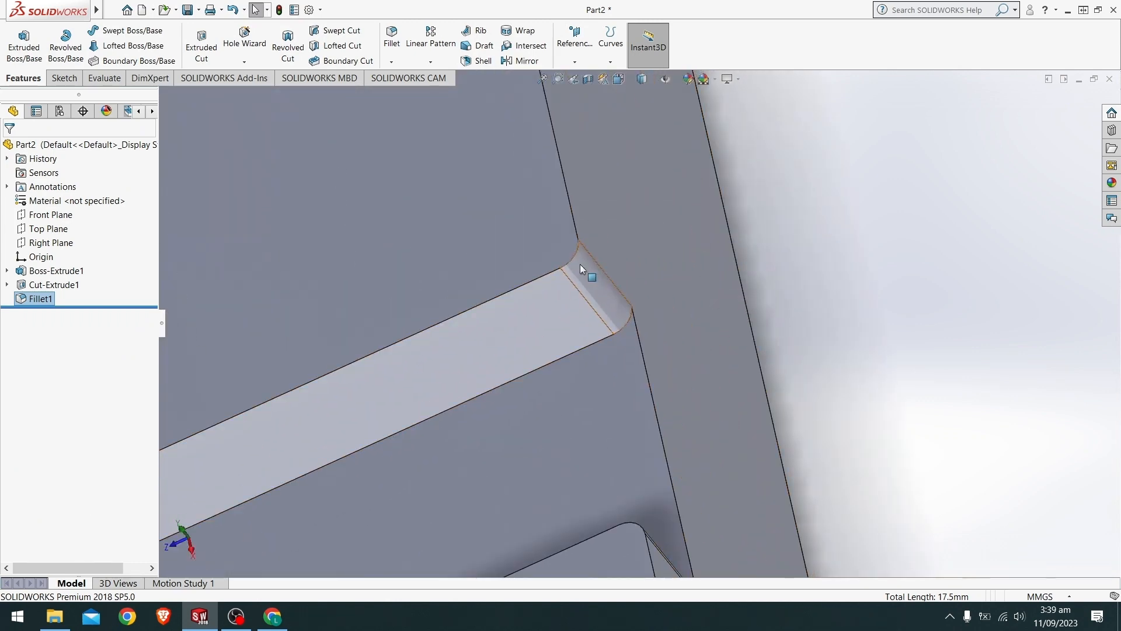
pyautogui.scroll(-3, 580, 264)
pyautogui.scroll(6, 680, 302)
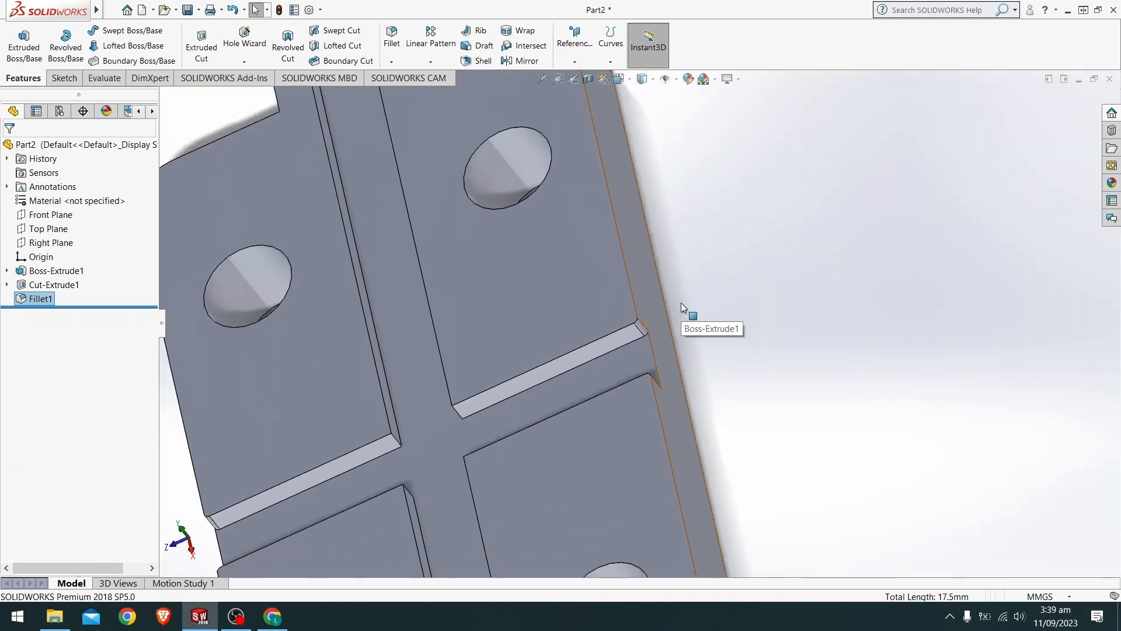
pyautogui.scroll(-2, 617, 243)
pyautogui.moveTo(618, 243)
pyautogui.mouseDown(button='middle')
pyautogui.moveTo(543, 261)
pyautogui.moveTo(775, 296)
pyautogui.moveTo(816, 266)
pyautogui.moveTo(800, 270)
pyautogui.mouseUp(button='middle')
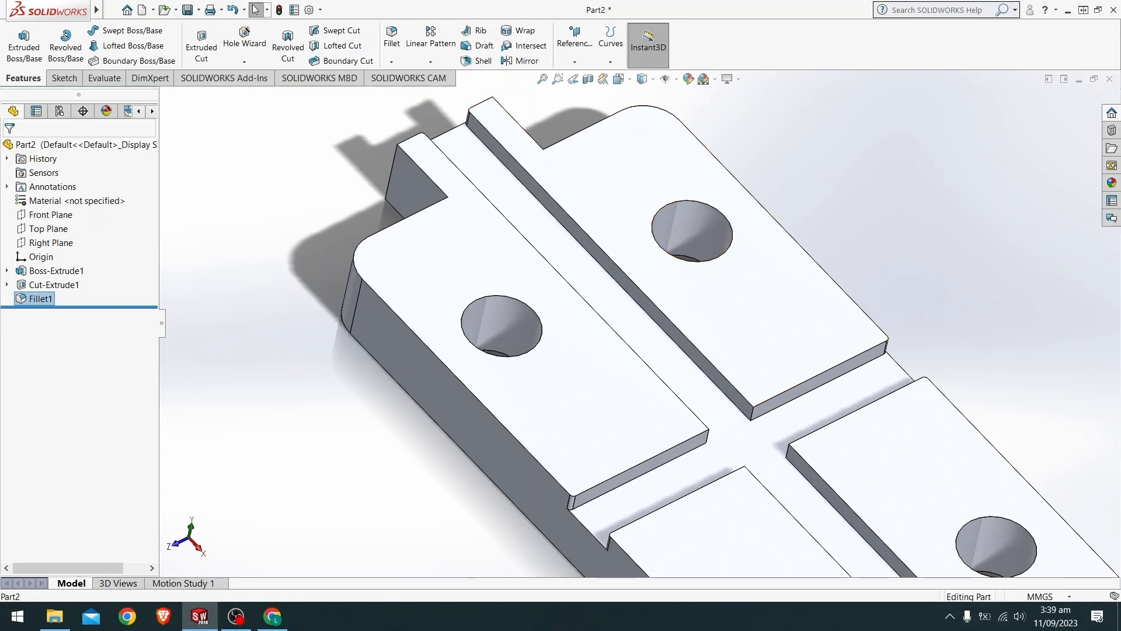
# Start a 0.5 mm fillet and select the top rims of the two holes at the plate's far end.
pyautogui.click(391, 35)
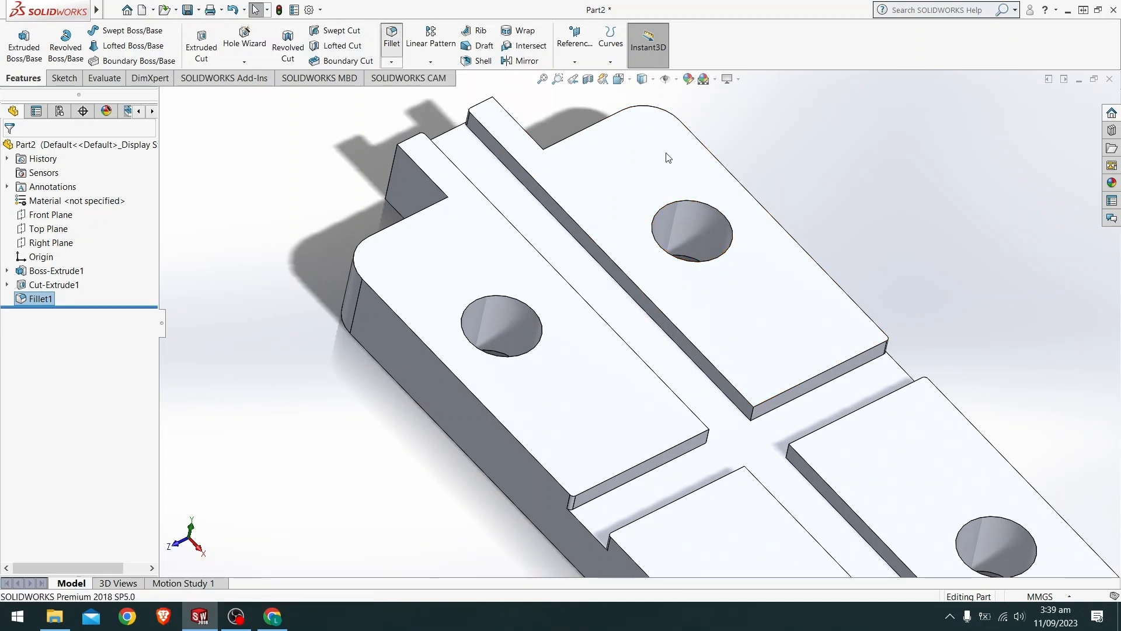
pyautogui.click(678, 202)
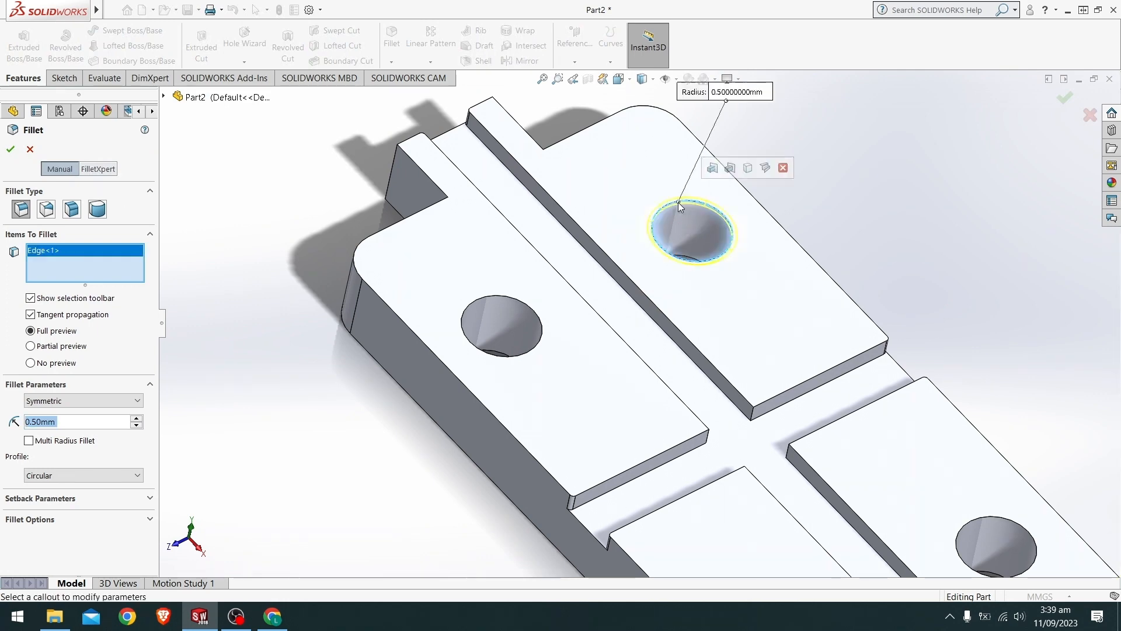
pyautogui.click(485, 298)
pyautogui.scroll(-3, 843, 304)
pyautogui.scroll(5, 843, 304)
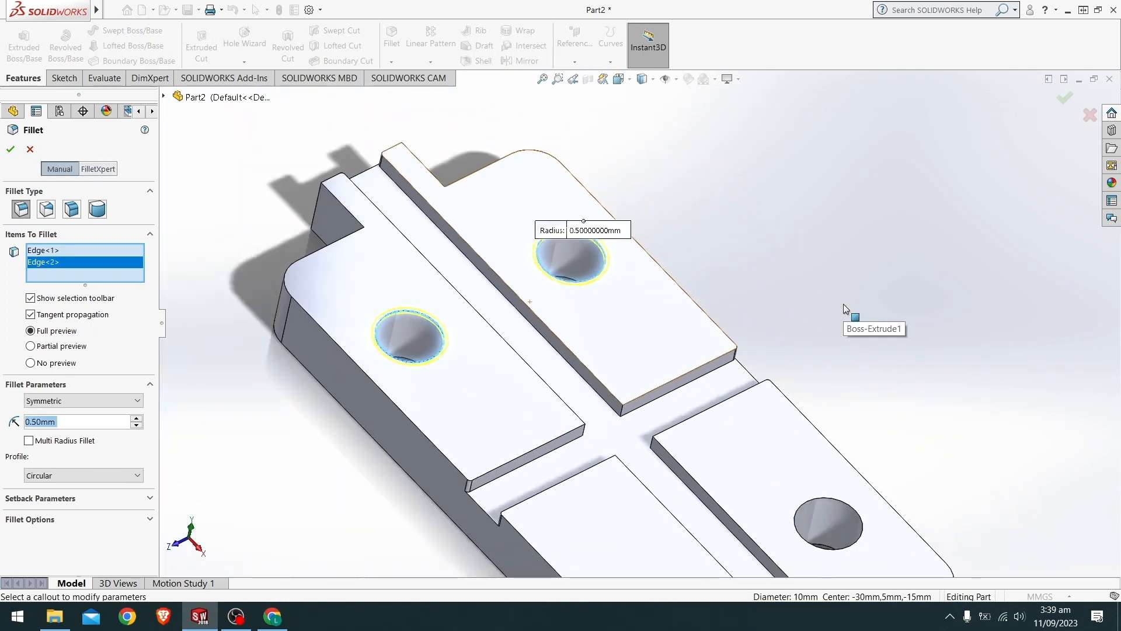
# Add the top rim of the near-end hole beyond the cross slot to the fillet, keeping that hole's inner face out of the selection.
pyautogui.click(822, 497)
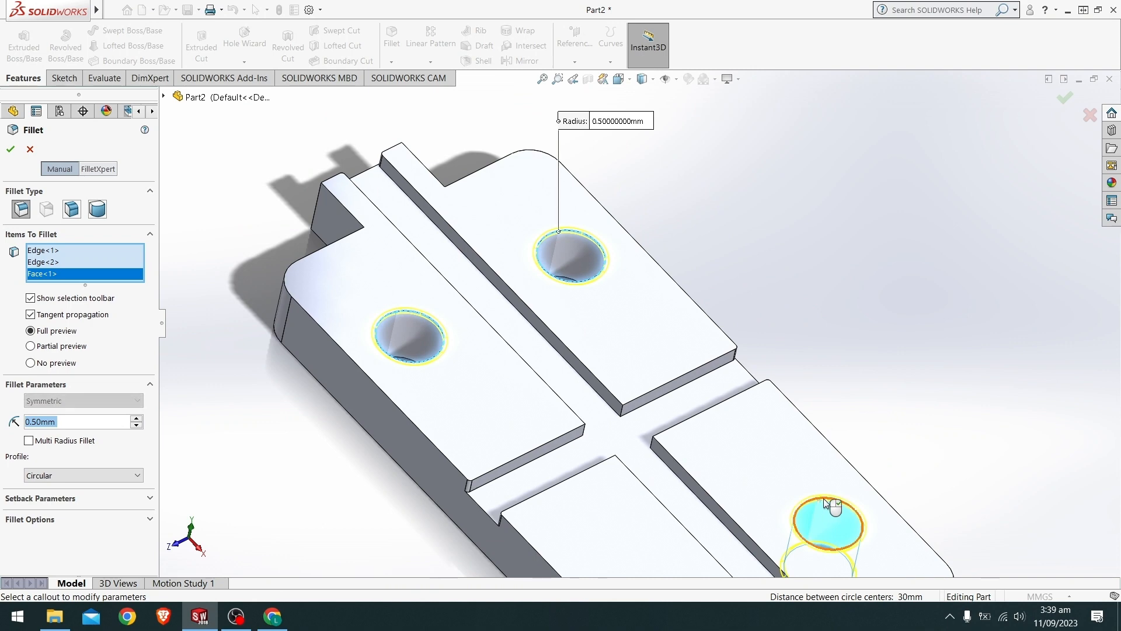
pyautogui.scroll(-3, 834, 461)
pyautogui.scroll(5, 874, 396)
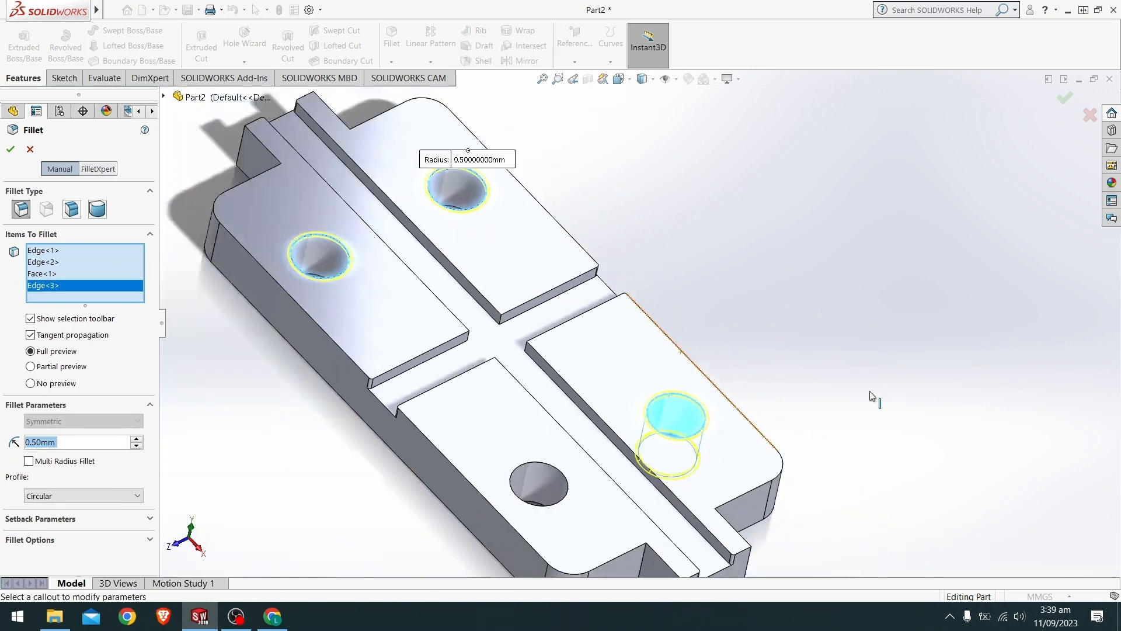
pyautogui.click(63, 276)
pyautogui.press('Delete')
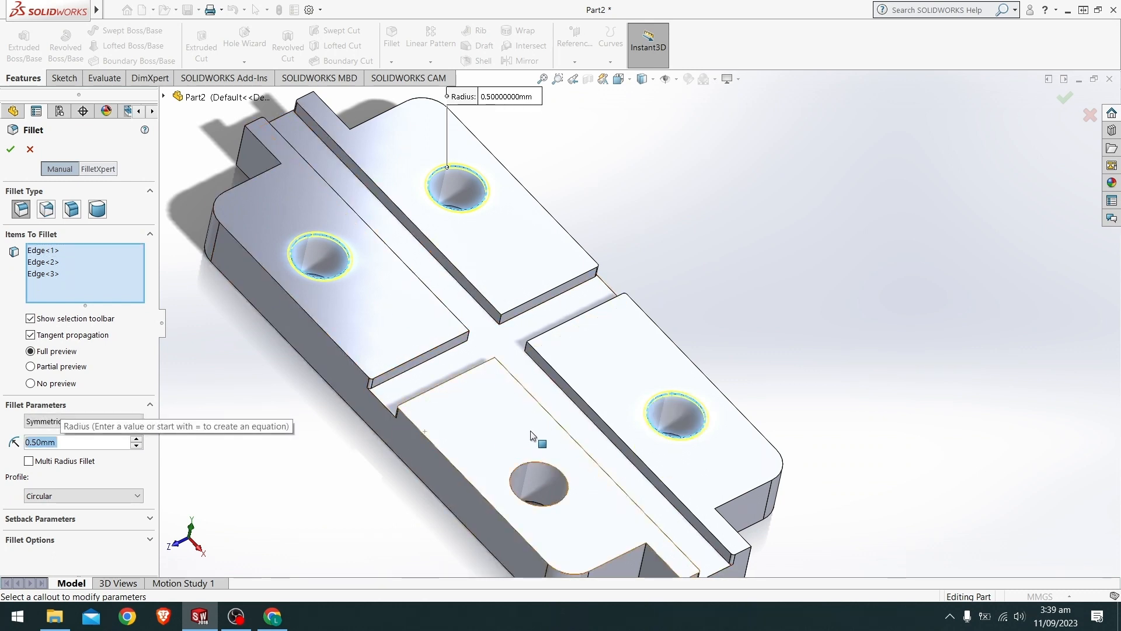
# Add the remaining hole's top rim and apply the 0.5 mm fillet to all four hole rims.
pyautogui.click(524, 468)
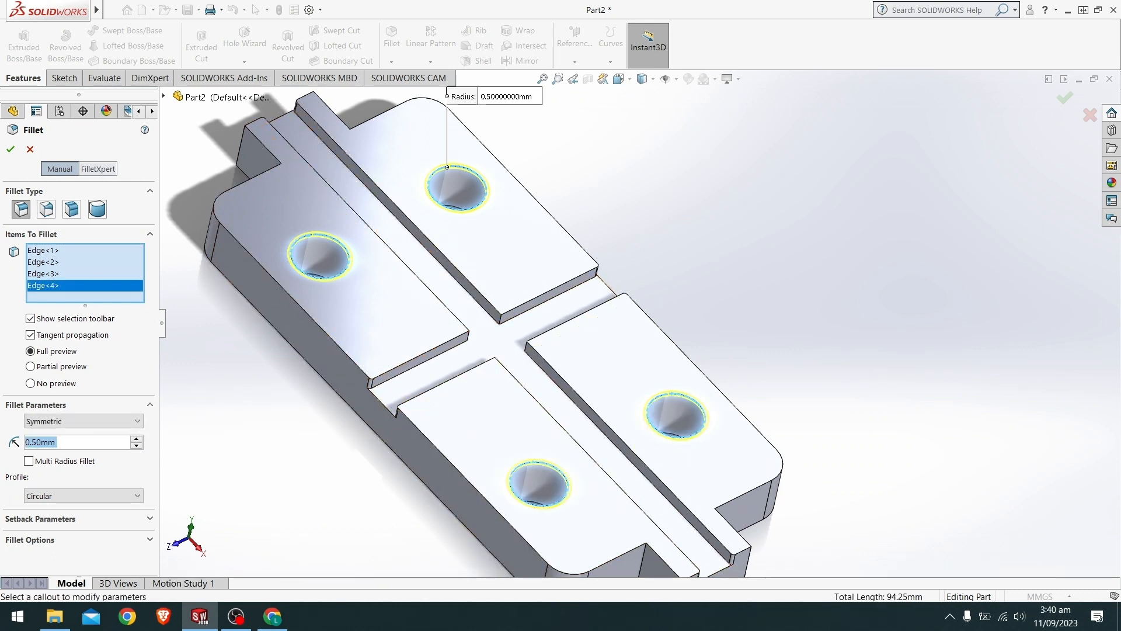
pyautogui.press('Return')
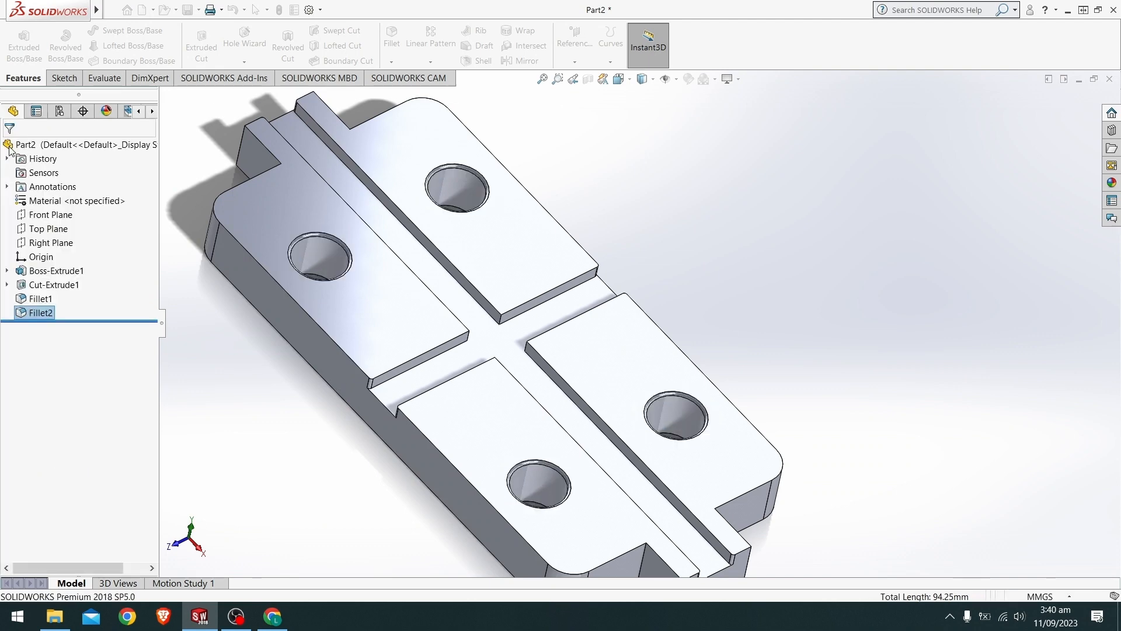
pyautogui.scroll(-5, 380, 237)
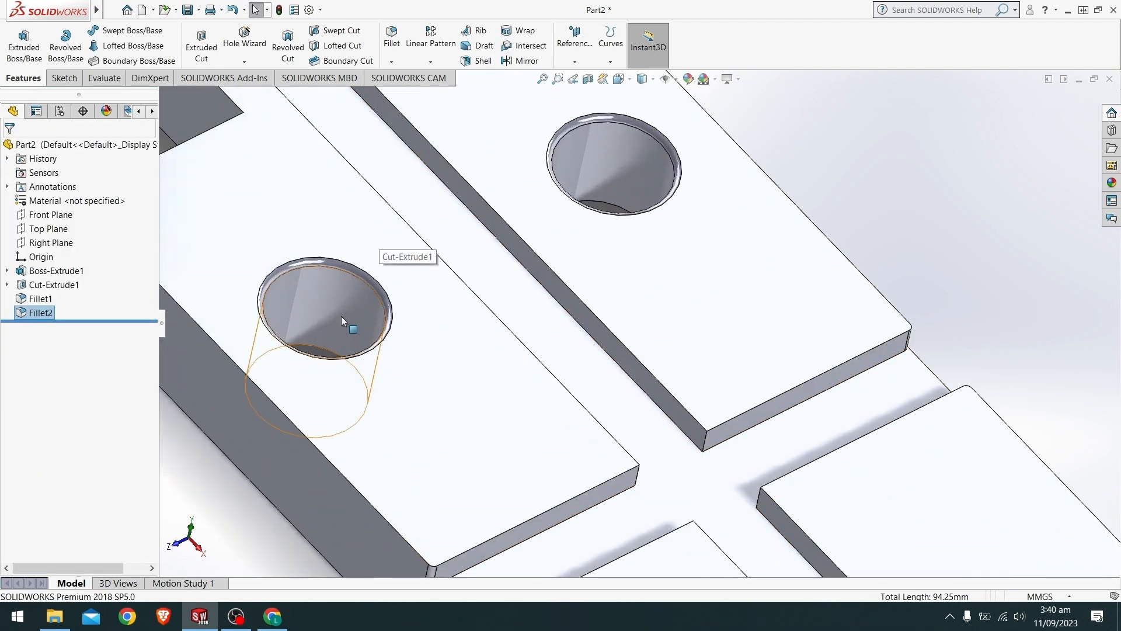
pyautogui.scroll(6, 645, 363)
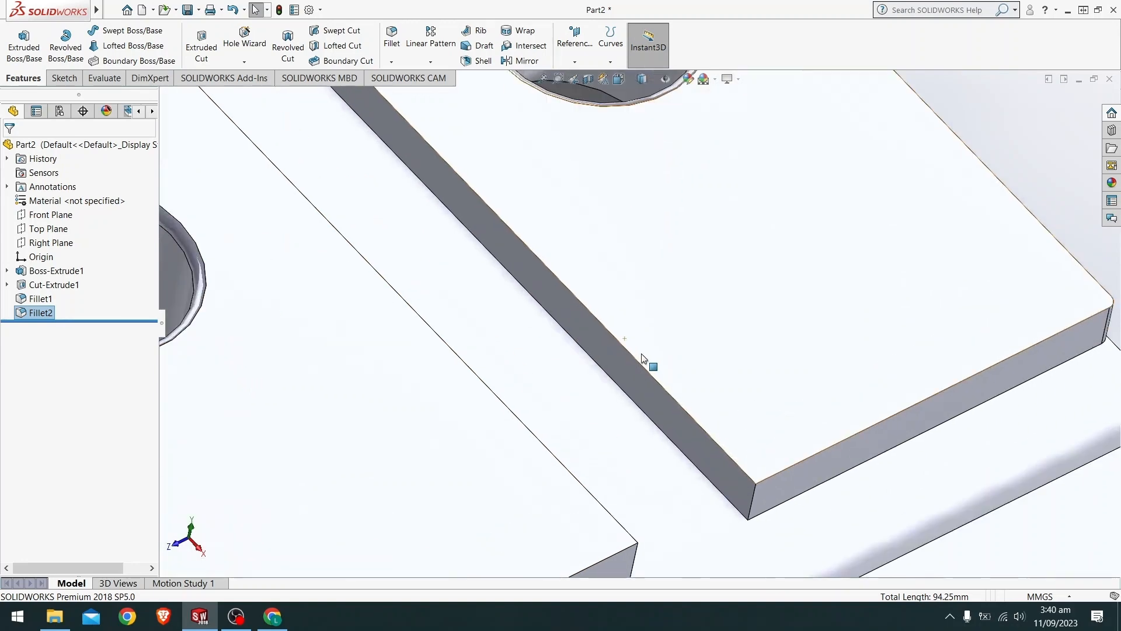
pyautogui.scroll(-2, 709, 420)
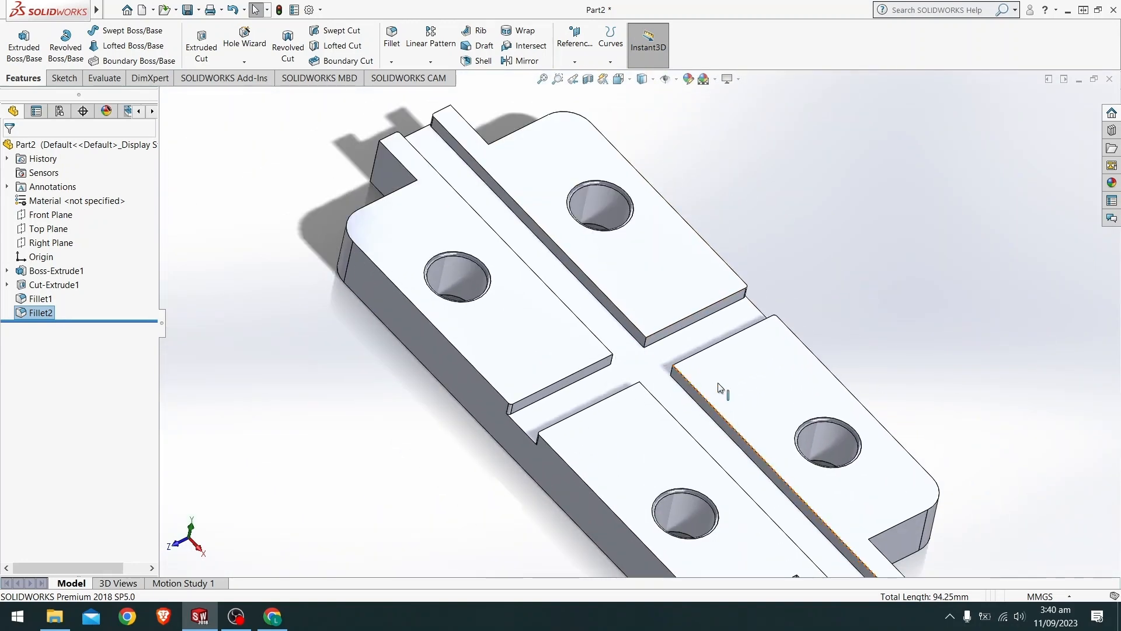